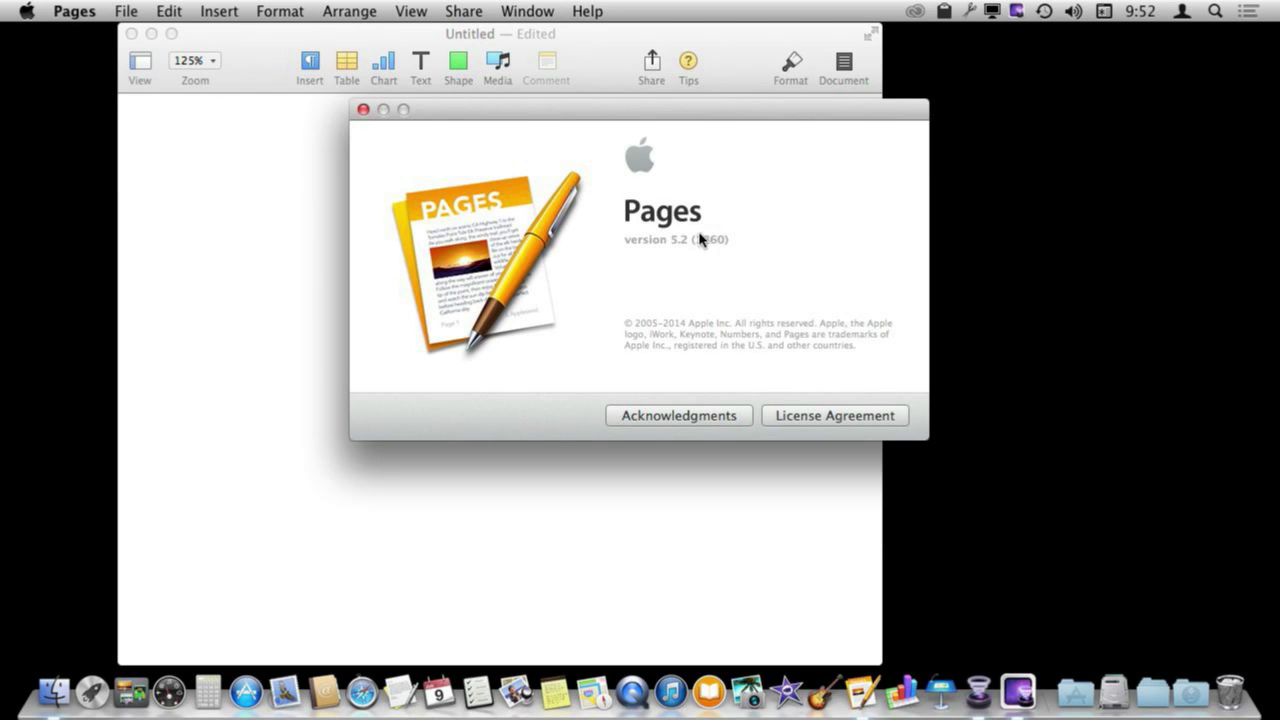
Step: Close the version information window and enter One, Two and Three on separate lines of the document
{"action": "left_click", "coordinate": [363, 111]}
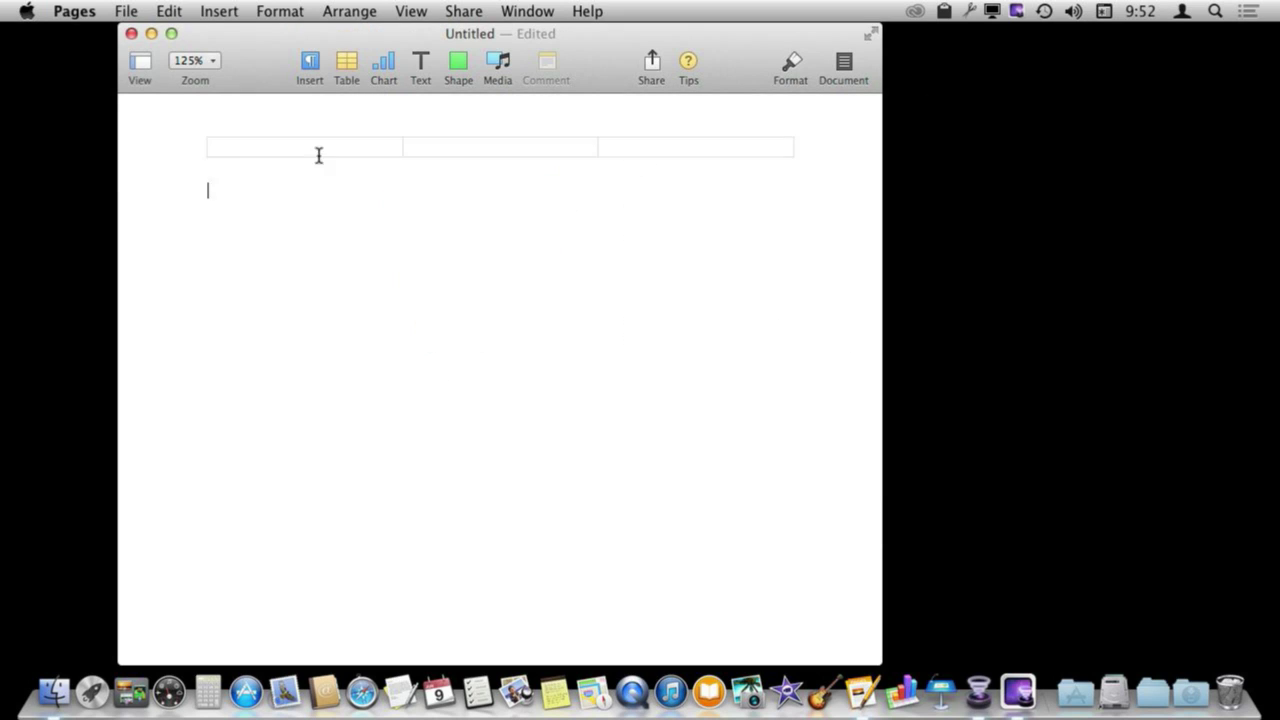
{"action": "type", "text": "One "}
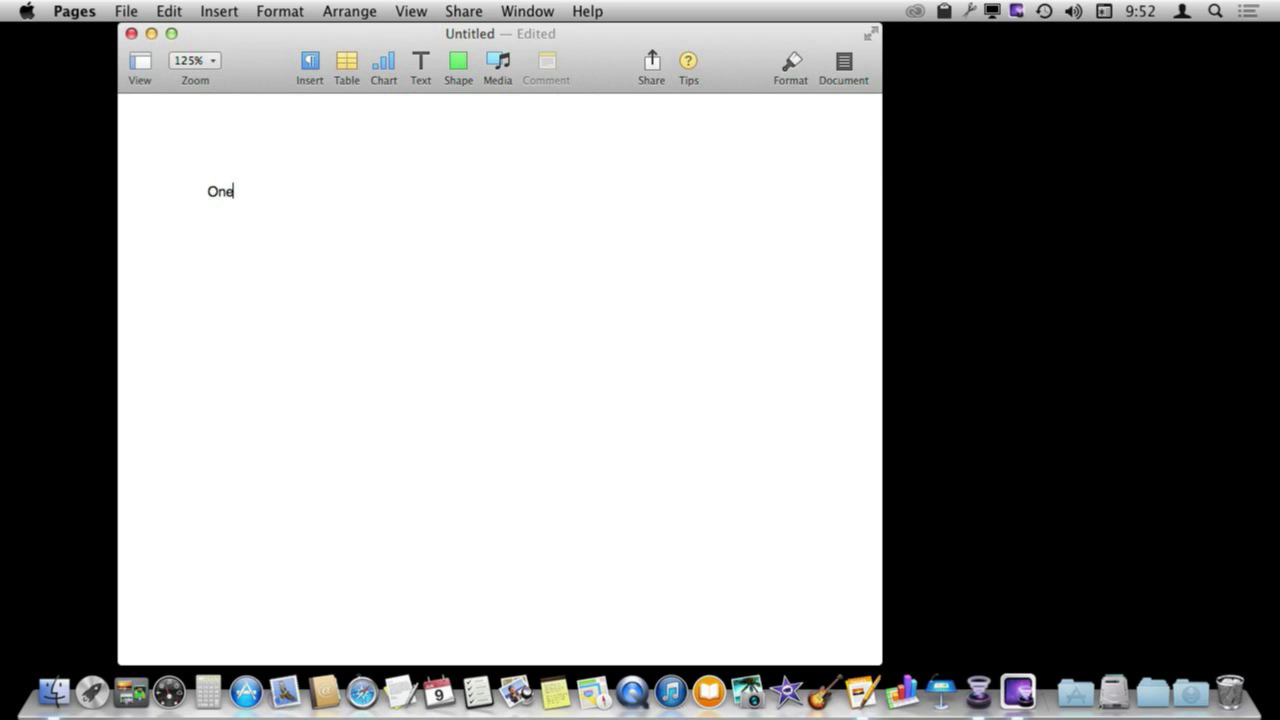
{"action": "type", "text": "Two"}
{"action": "key", "text": "Return"}
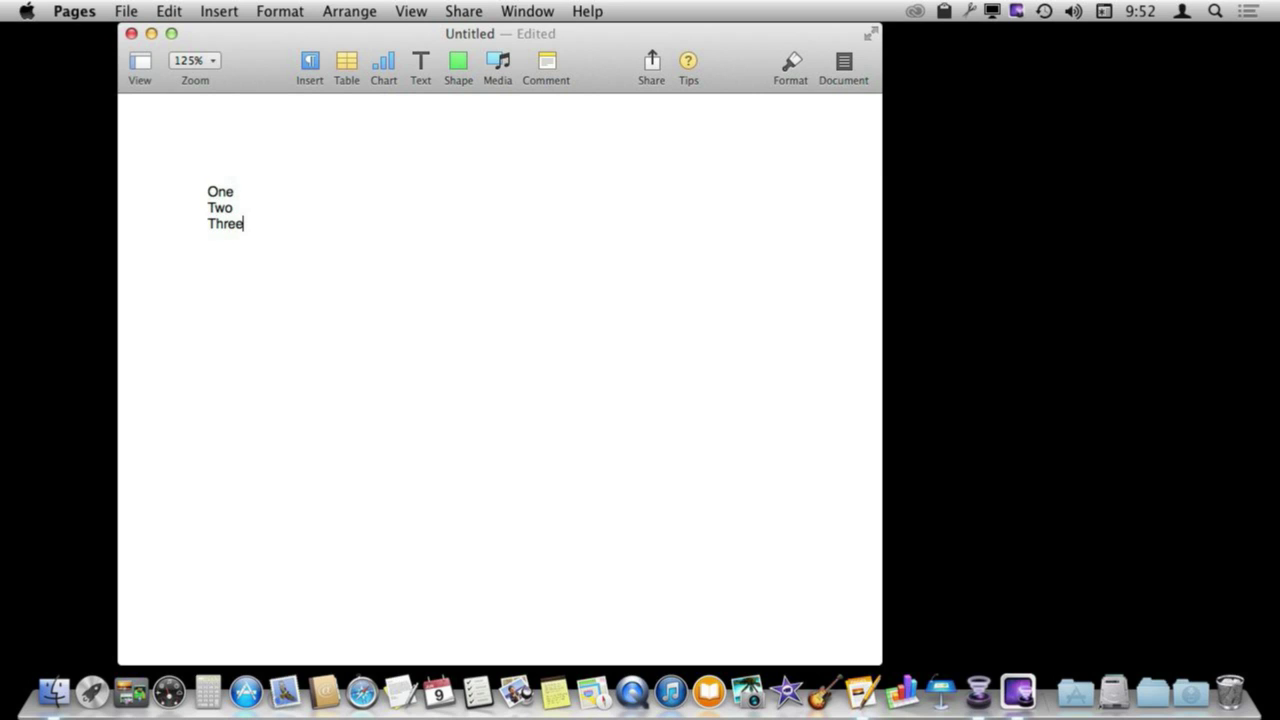
Step: Select the lines One, Two and Three and format them with the Bullet list style
{"action": "left_click_drag", "start_coordinate": [288, 220], "coordinate": [172, 184]}
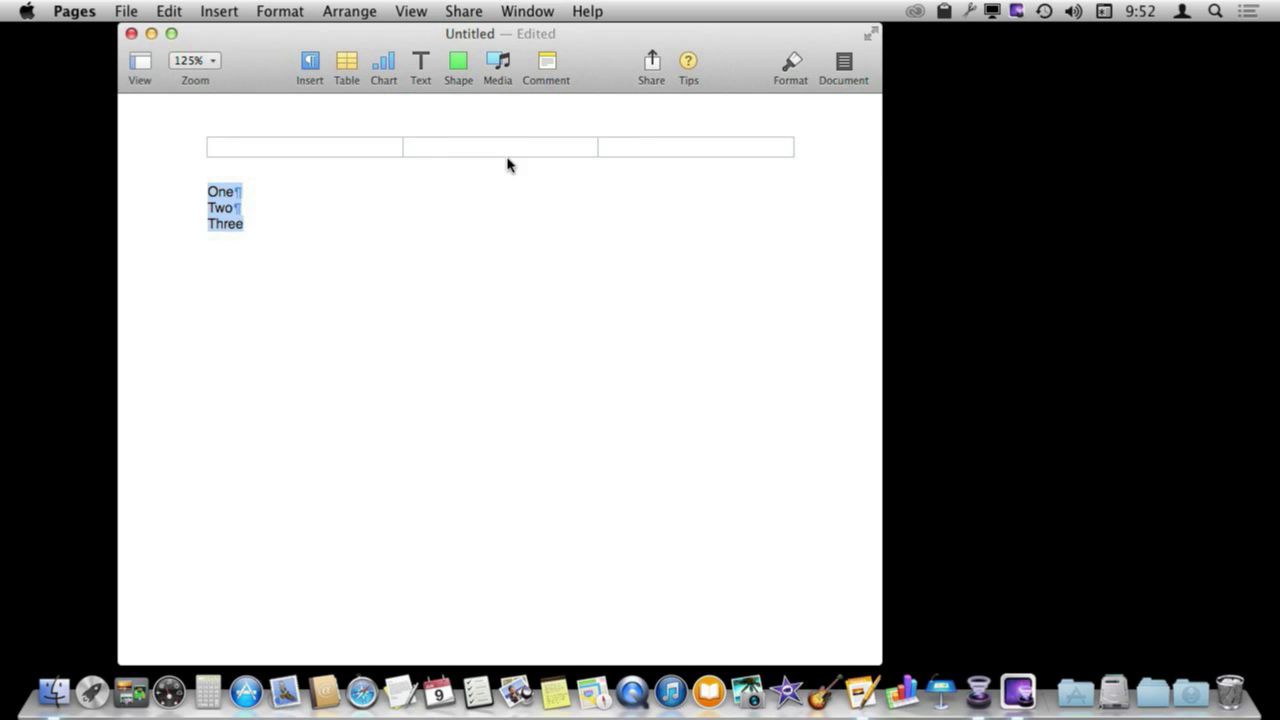
{"action": "left_click", "coordinate": [791, 67]}
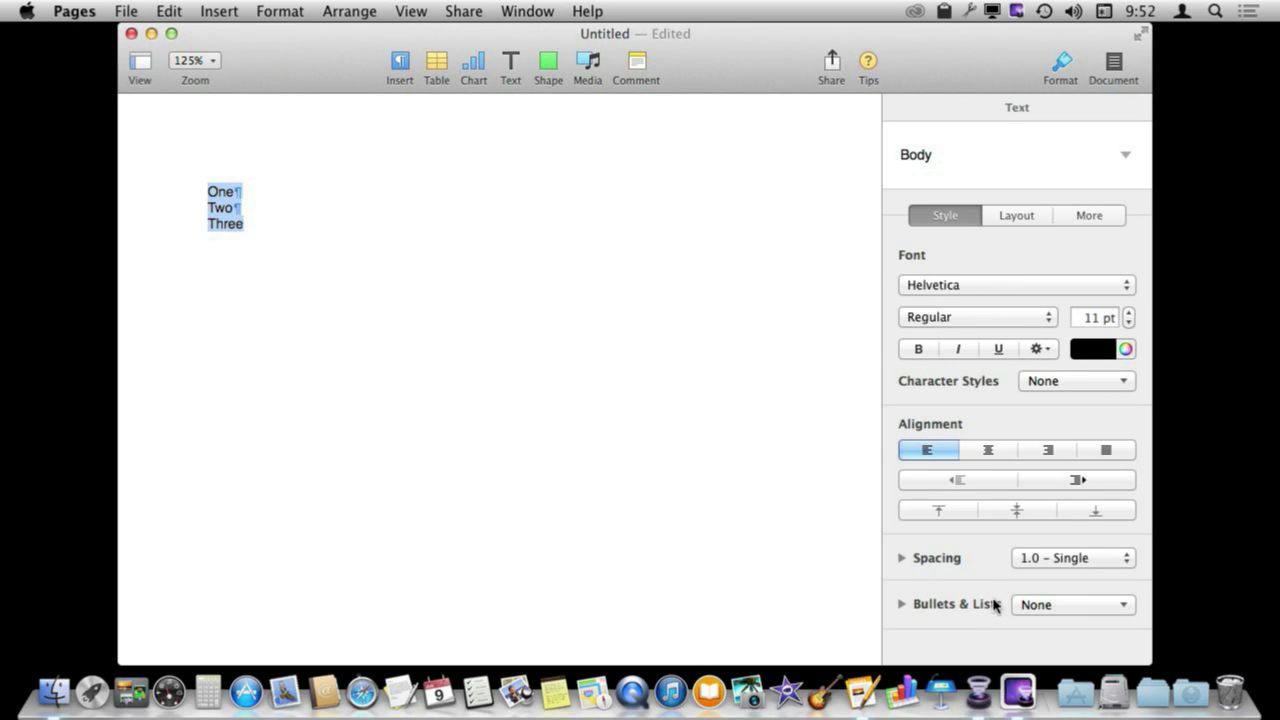
{"action": "left_click", "coordinate": [1040, 608]}
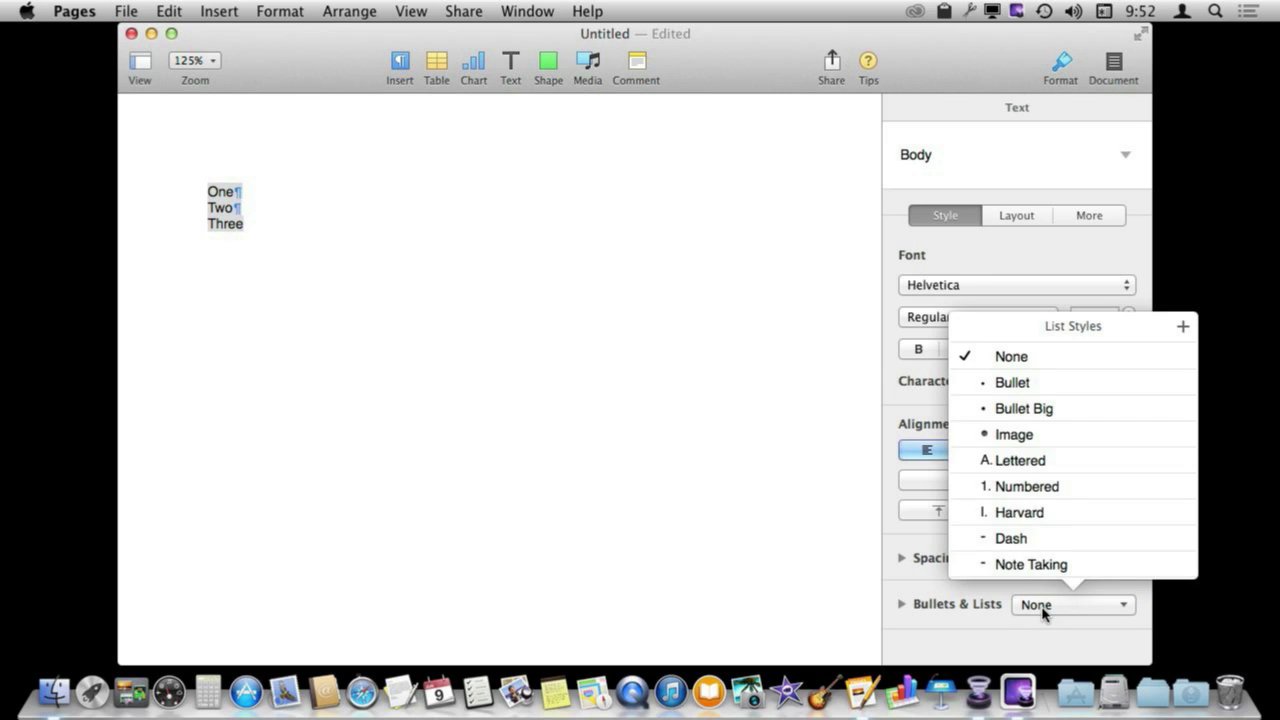
{"action": "left_click", "coordinate": [1028, 386]}
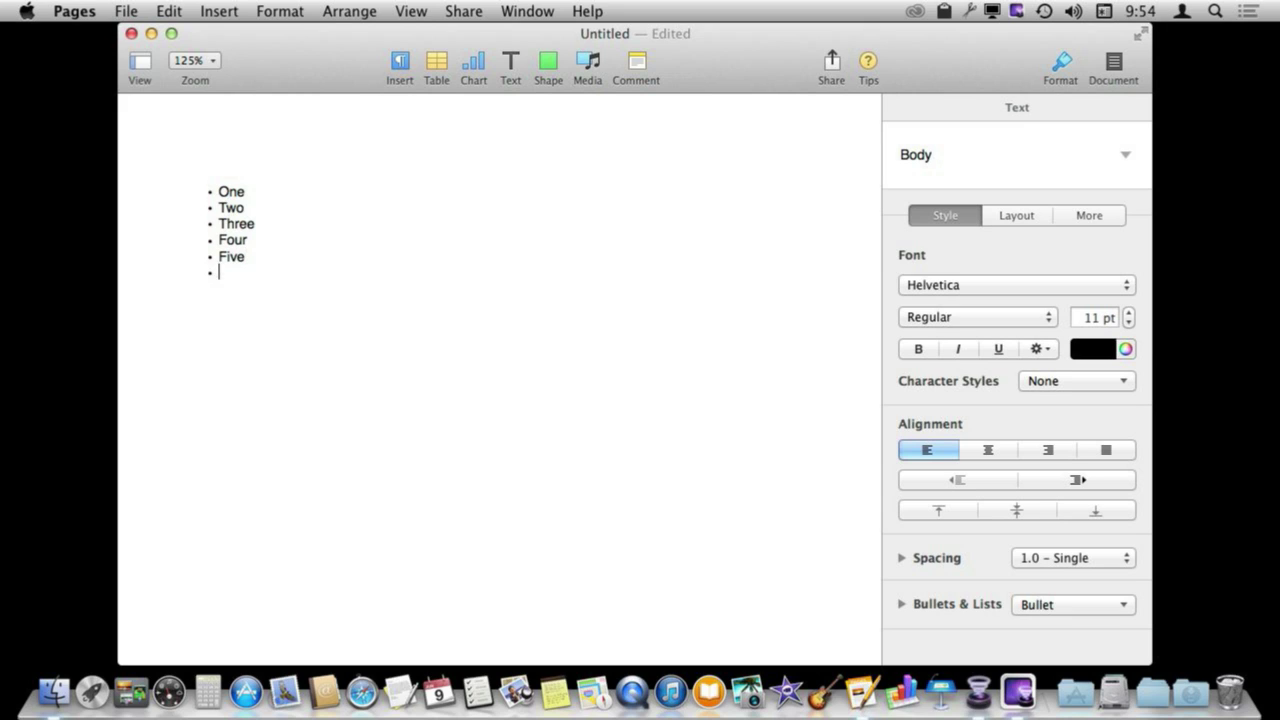
Step: Try indenting a bulleted item one level and moving it back out at the end of the list
{"action": "key", "text": "Return"}
{"action": "key", "text": "Tab"}
{"action": "key", "text": "shift+Tab"}
{"action": "left_click", "coordinate": [1063, 480]}
{"action": "left_click", "coordinate": [982, 480]}
Step: Indent the bulleted items Two and Three one level, then return them to the top level
{"action": "left_click_drag", "start_coordinate": [220, 208], "coordinate": [264, 226]}
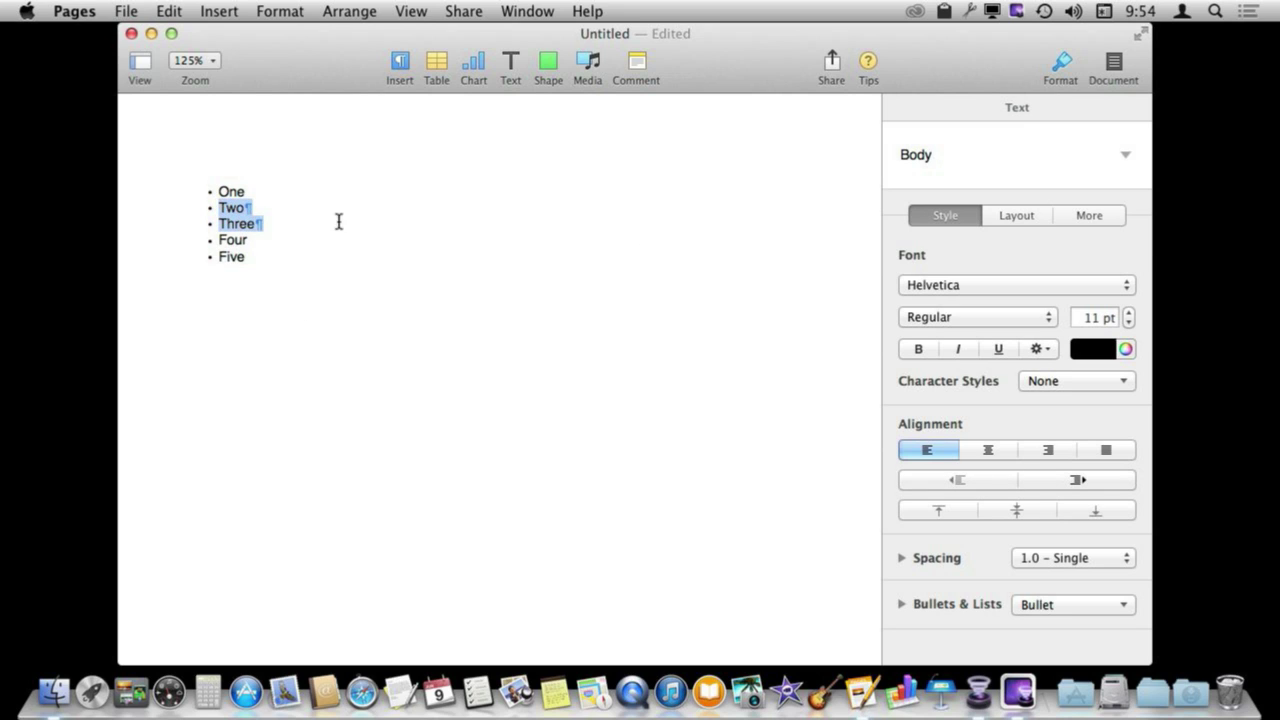
{"action": "left_click", "coordinate": [1074, 484]}
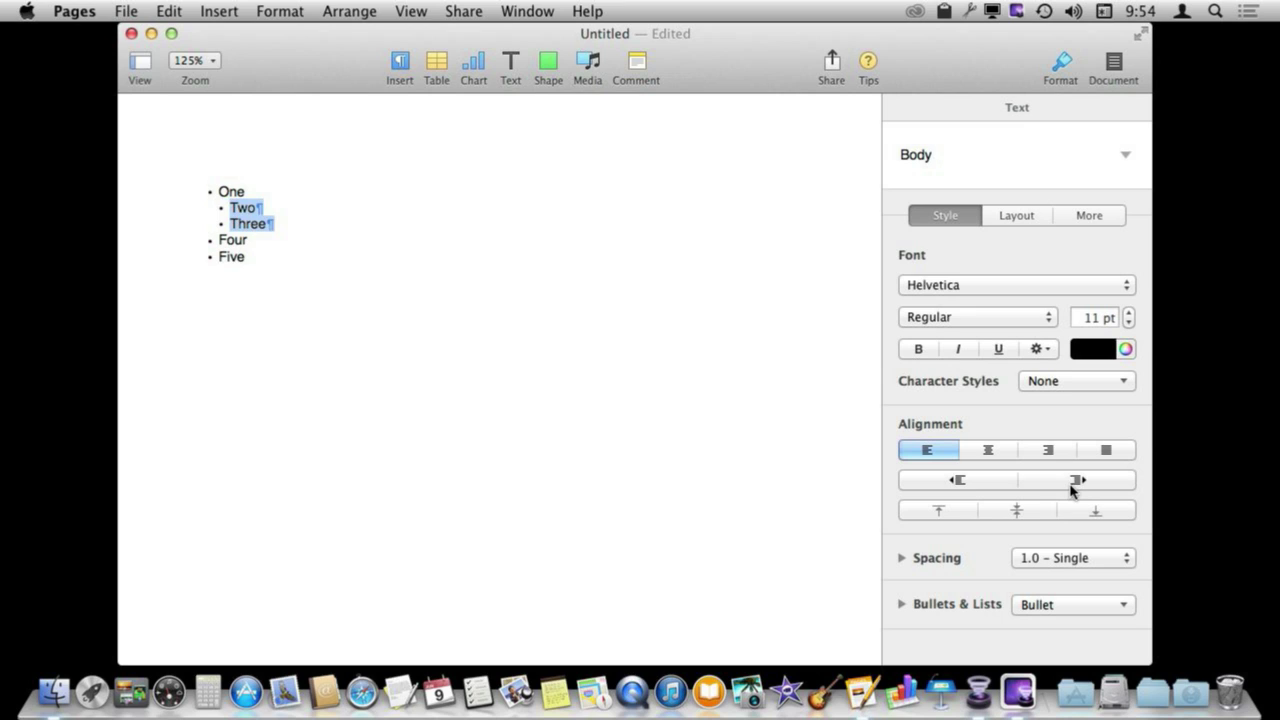
{"action": "left_click", "coordinate": [985, 483]}
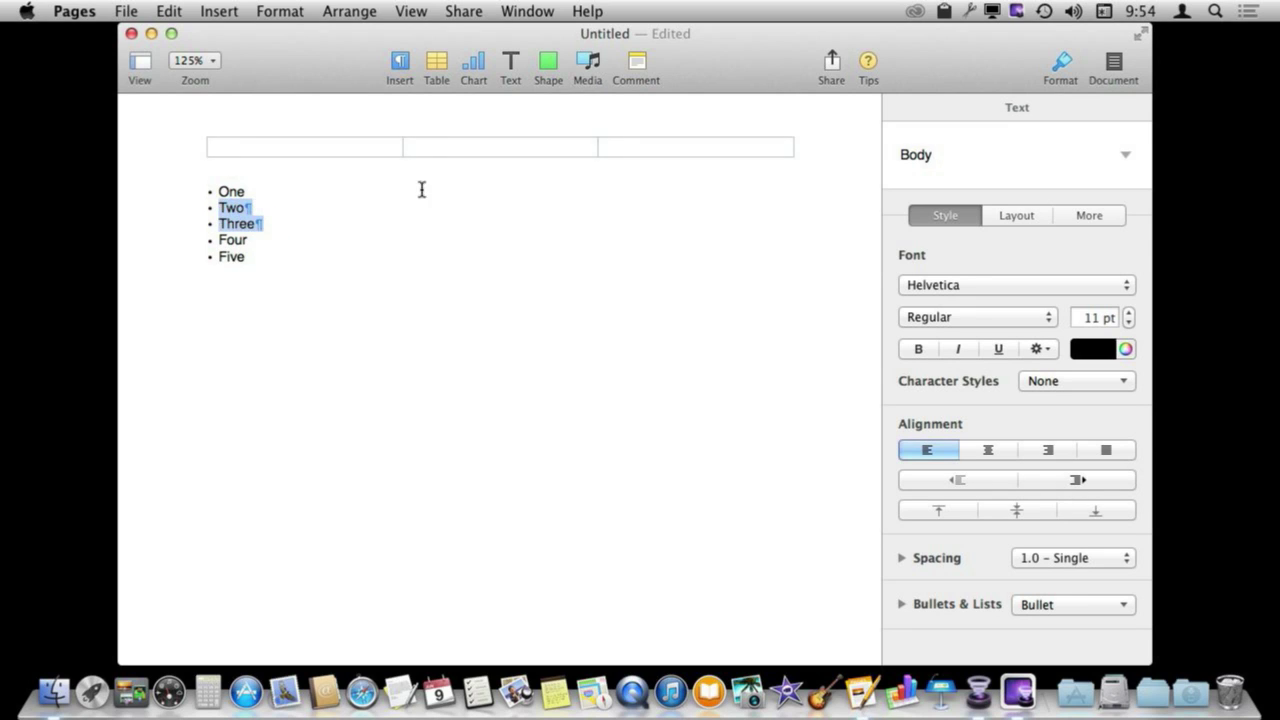
Step: Select all five list items and expand the detailed bullet and list settings
{"action": "left_click", "coordinate": [266, 228]}
{"action": "left_click_drag", "start_coordinate": [217, 191], "coordinate": [290, 261]}
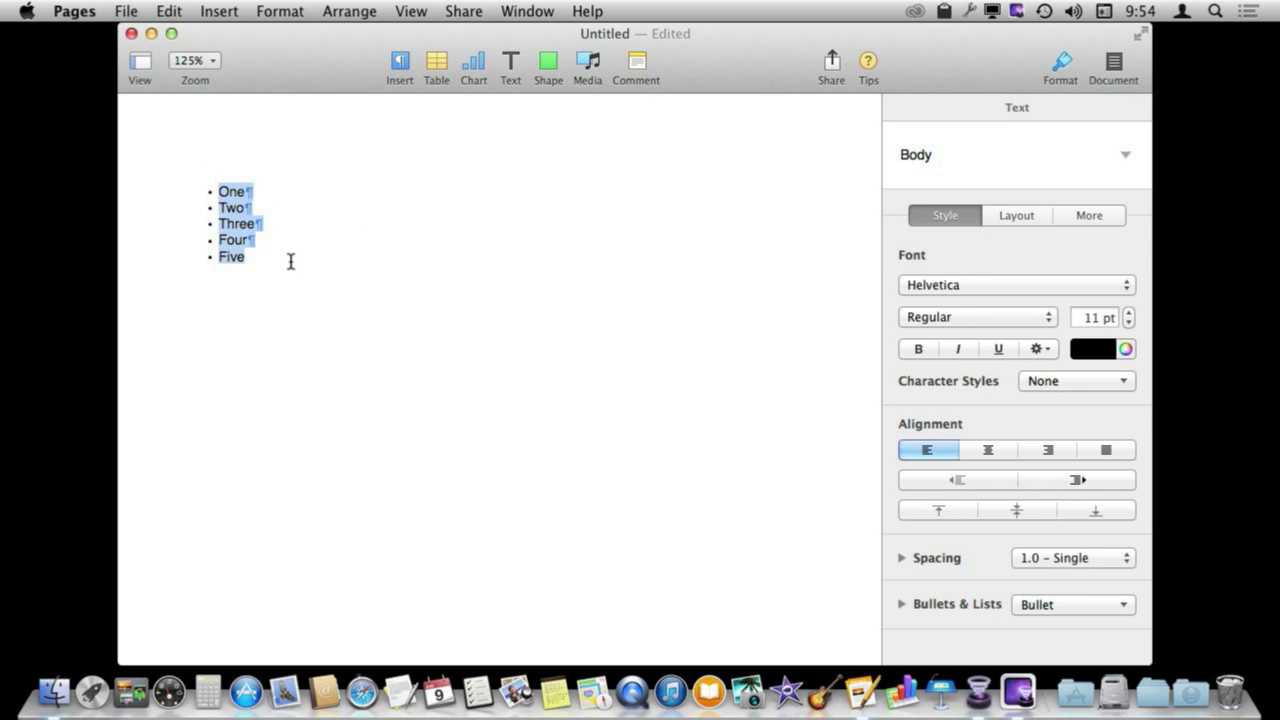
{"action": "left_click", "coordinate": [900, 606]}
{"action": "scroll", "coordinate": [918, 608], "scroll_direction": "down", "scroll_amount": 3}
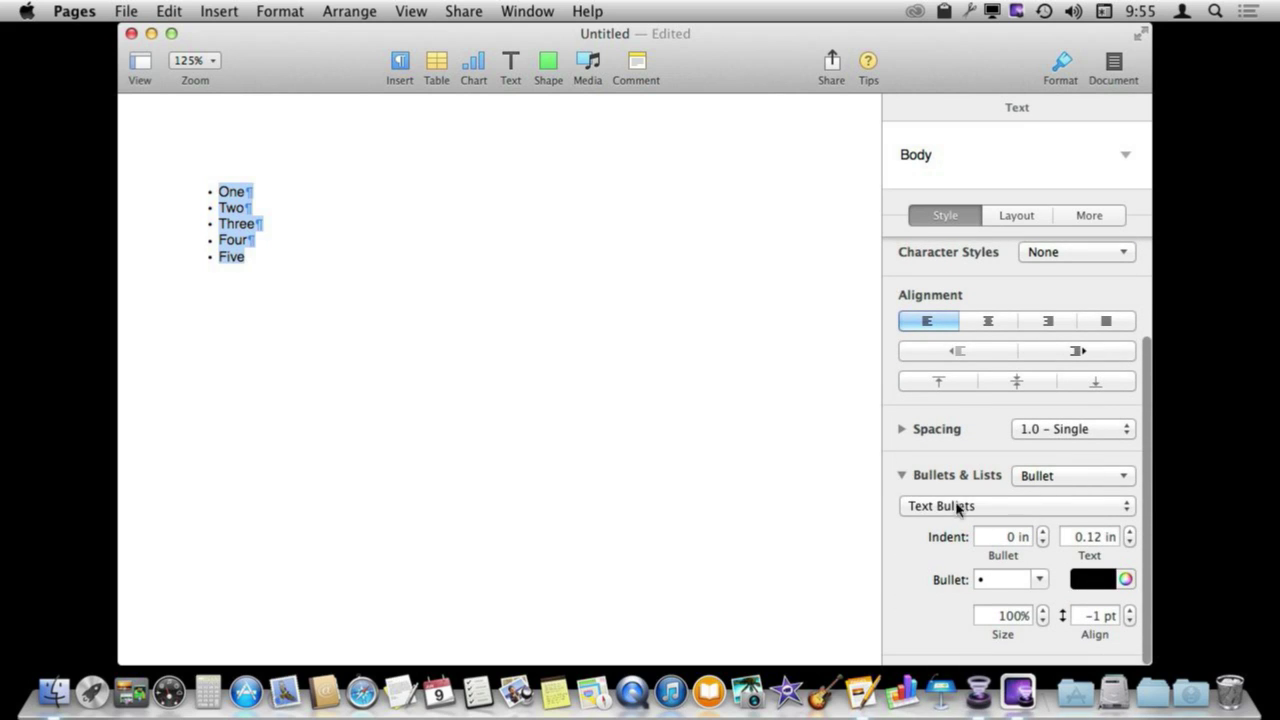
Step: Try the Bullet Big and Lettered list styles on the five items and switch back to Bullet
{"action": "left_click", "coordinate": [1066, 478]}
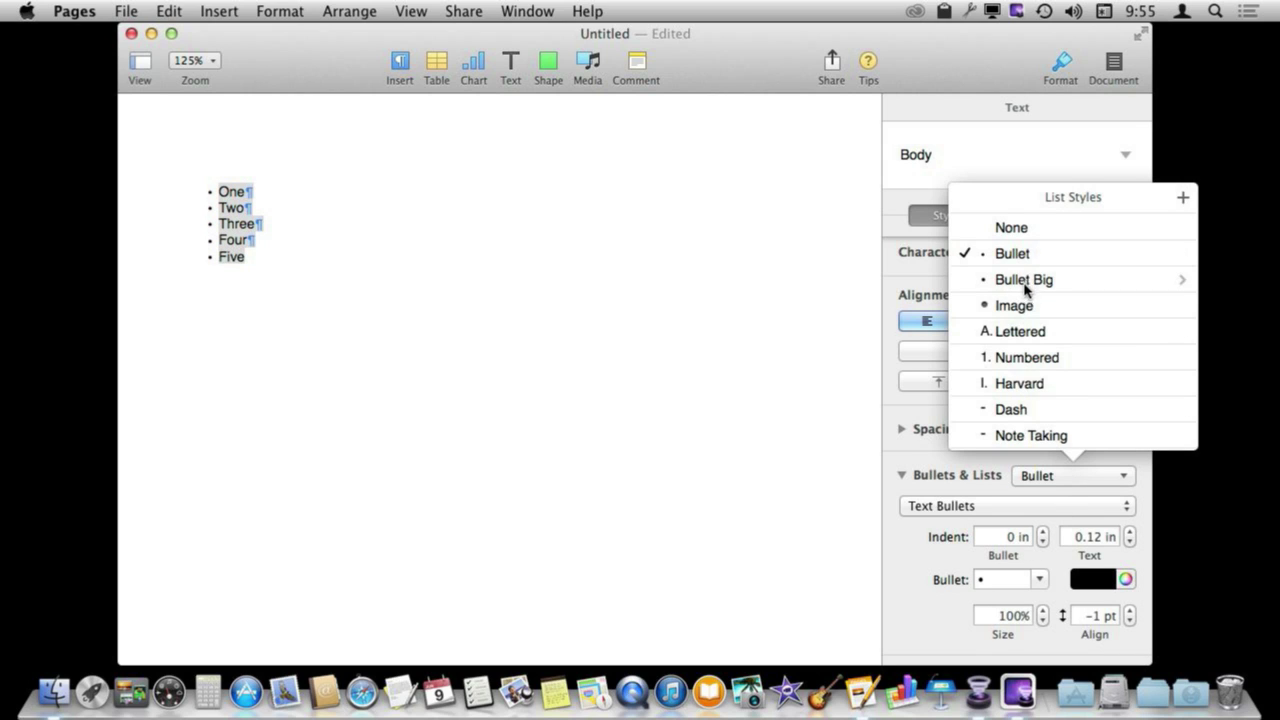
{"action": "left_click", "coordinate": [1024, 284]}
{"action": "left_click", "coordinate": [1082, 478]}
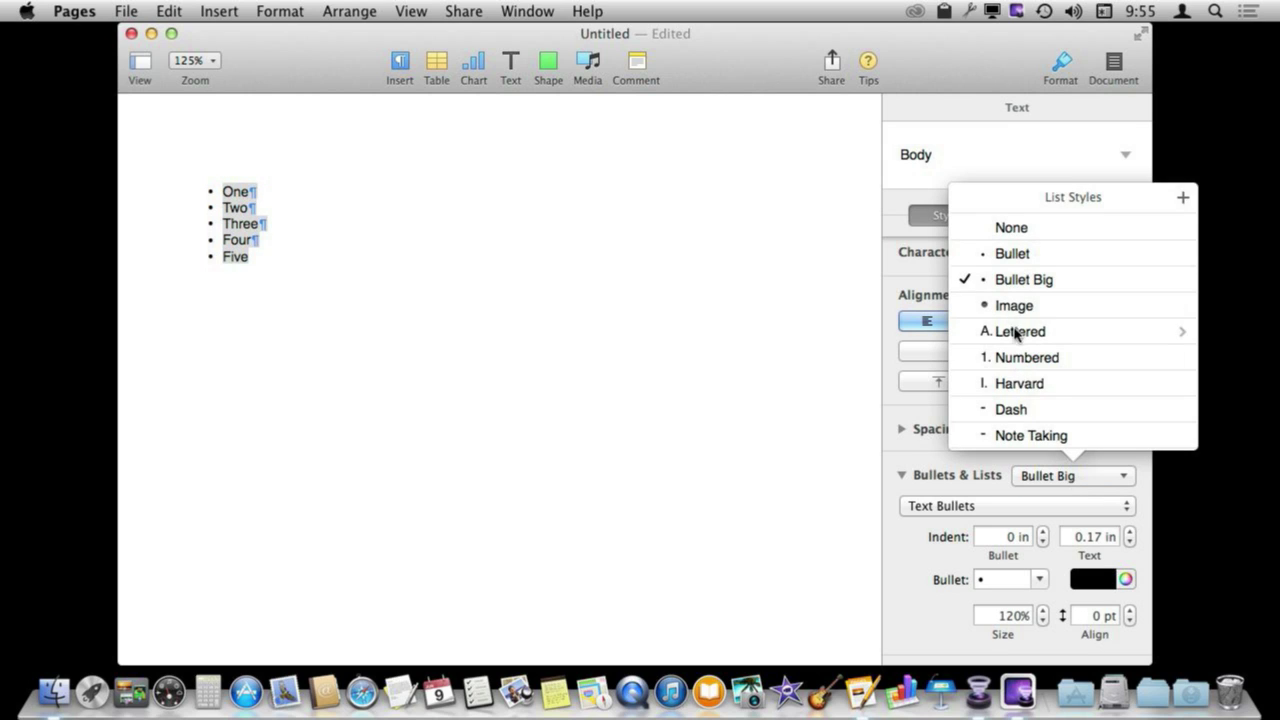
{"action": "left_click", "coordinate": [1014, 336]}
{"action": "left_click", "coordinate": [1054, 478]}
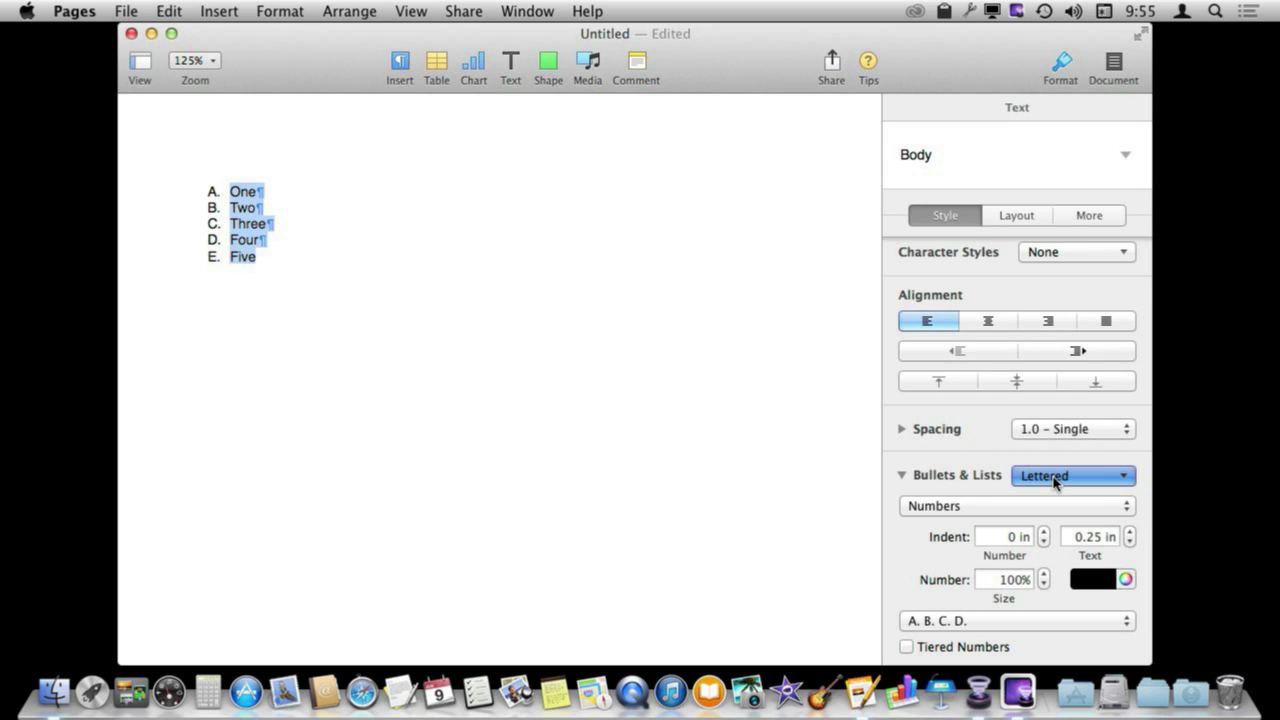
{"action": "left_click", "coordinate": [1030, 256]}
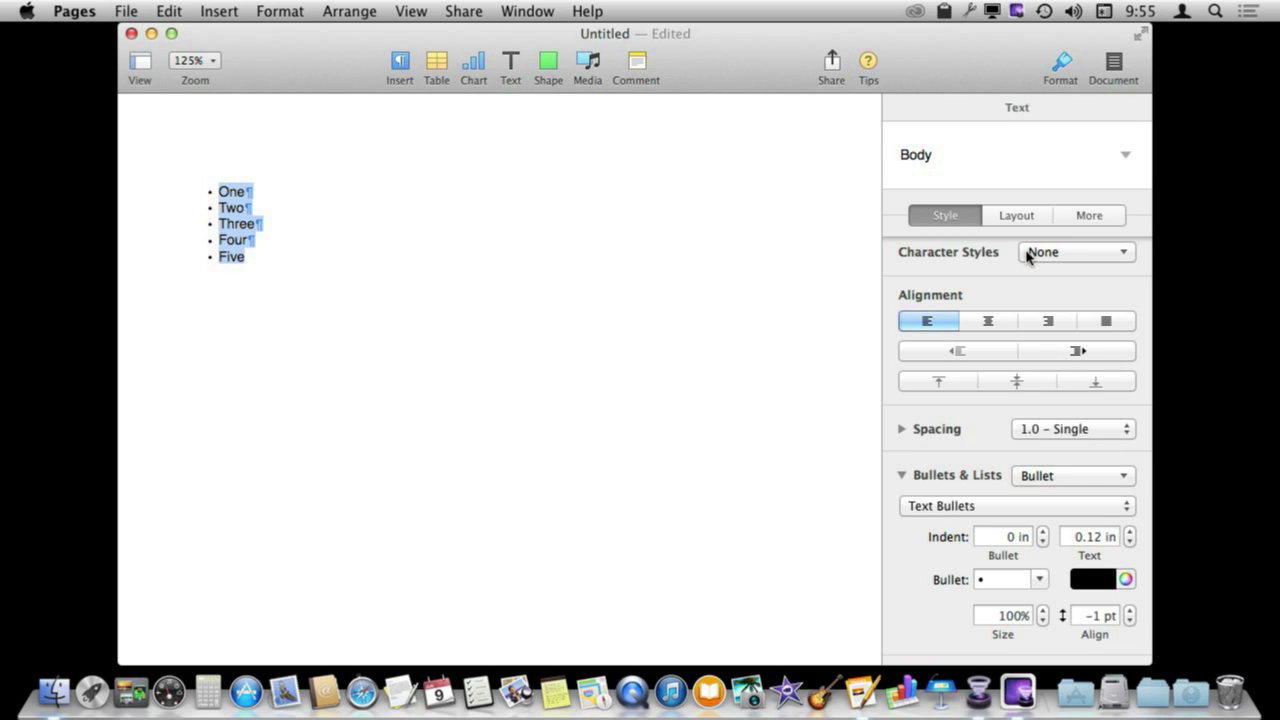
Step: Look through the available bullet characters, then set the bullet size to 300%
{"action": "left_click", "coordinate": [1040, 580]}
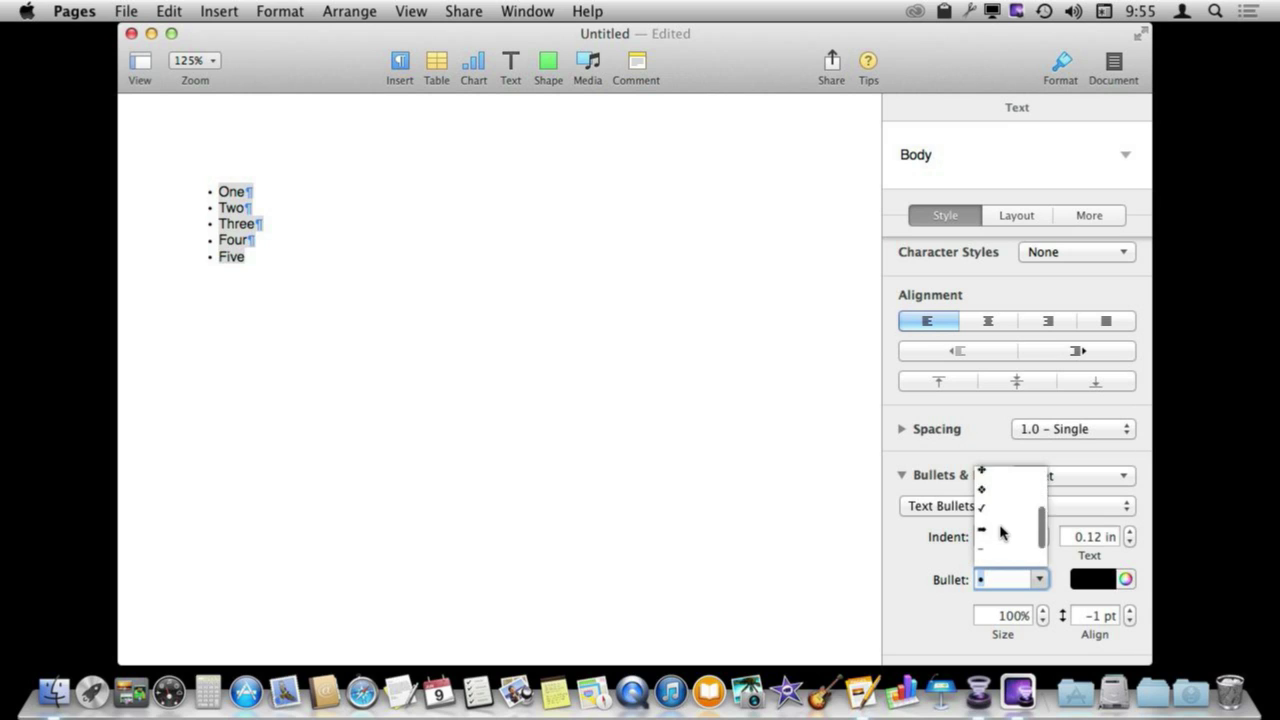
{"action": "left_click", "coordinate": [908, 576]}
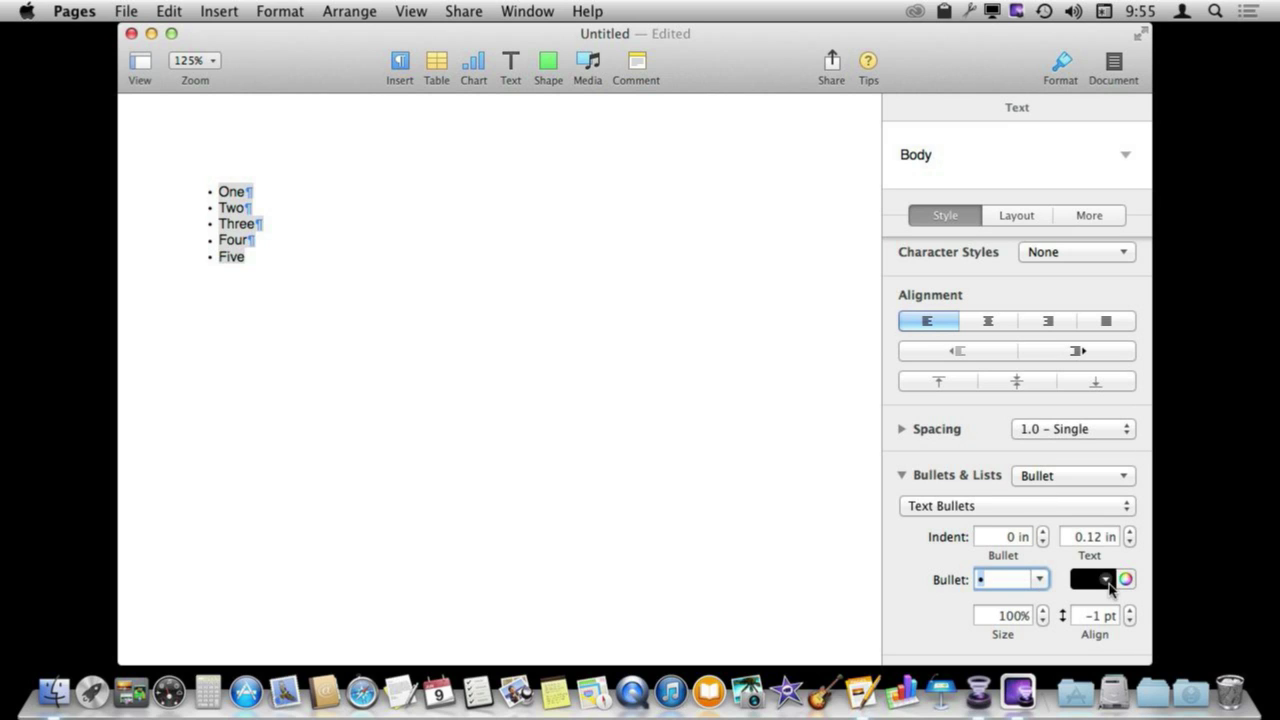
{"action": "left_click", "coordinate": [1003, 617]}
{"action": "type", "text": "30"}
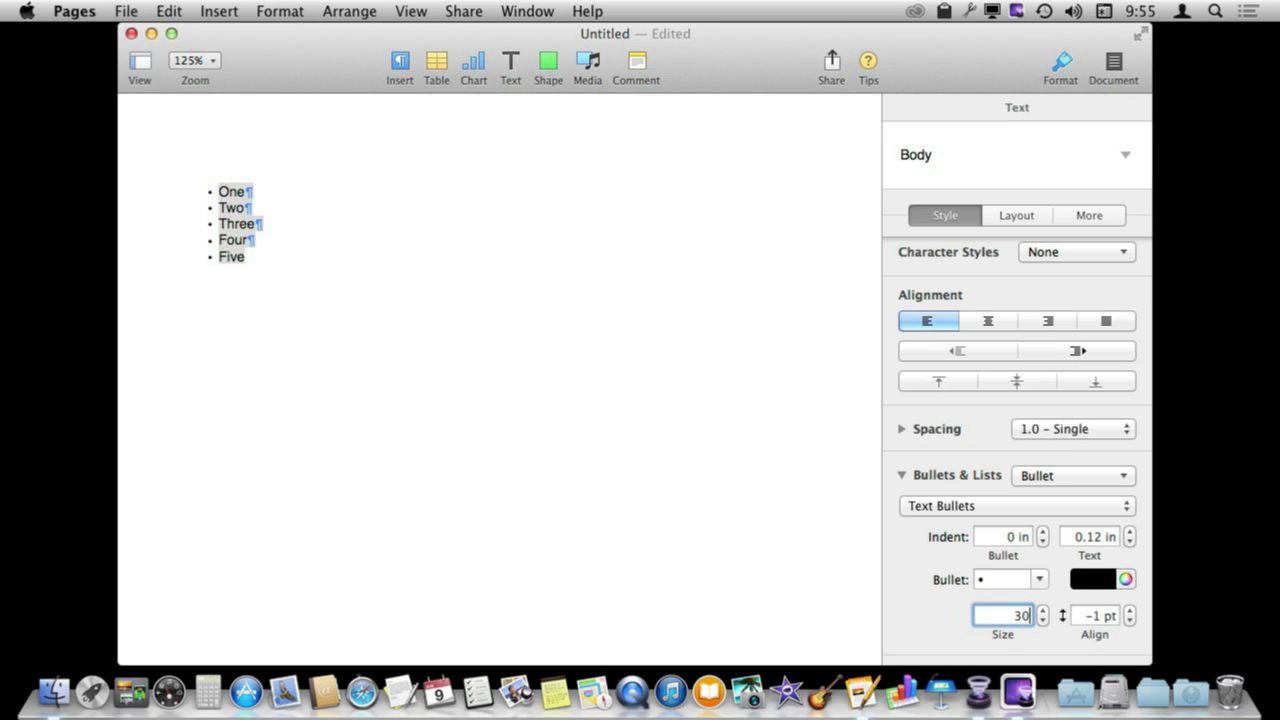
{"action": "type", "text": "0"}
{"action": "key", "text": "Tab"}
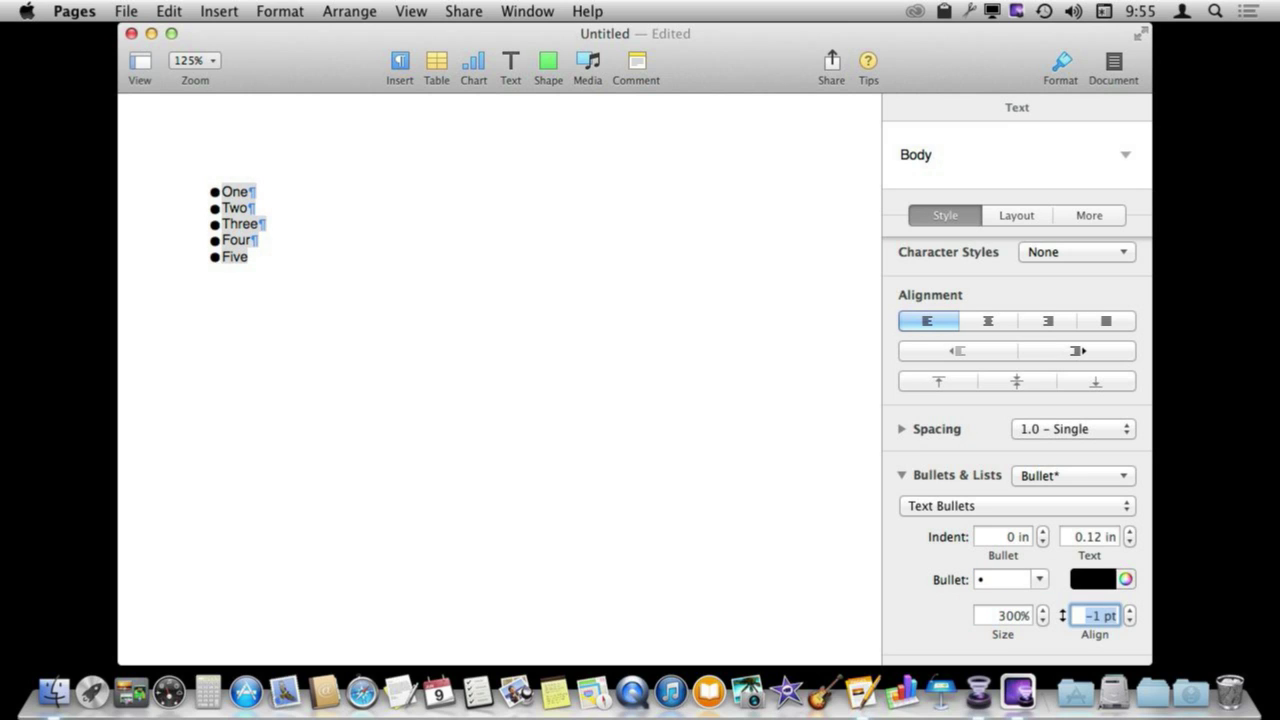
Step: Set the size of the list's bullets back to 100%
{"action": "left_click", "coordinate": [1001, 617]}
{"action": "type", "text": "1"}
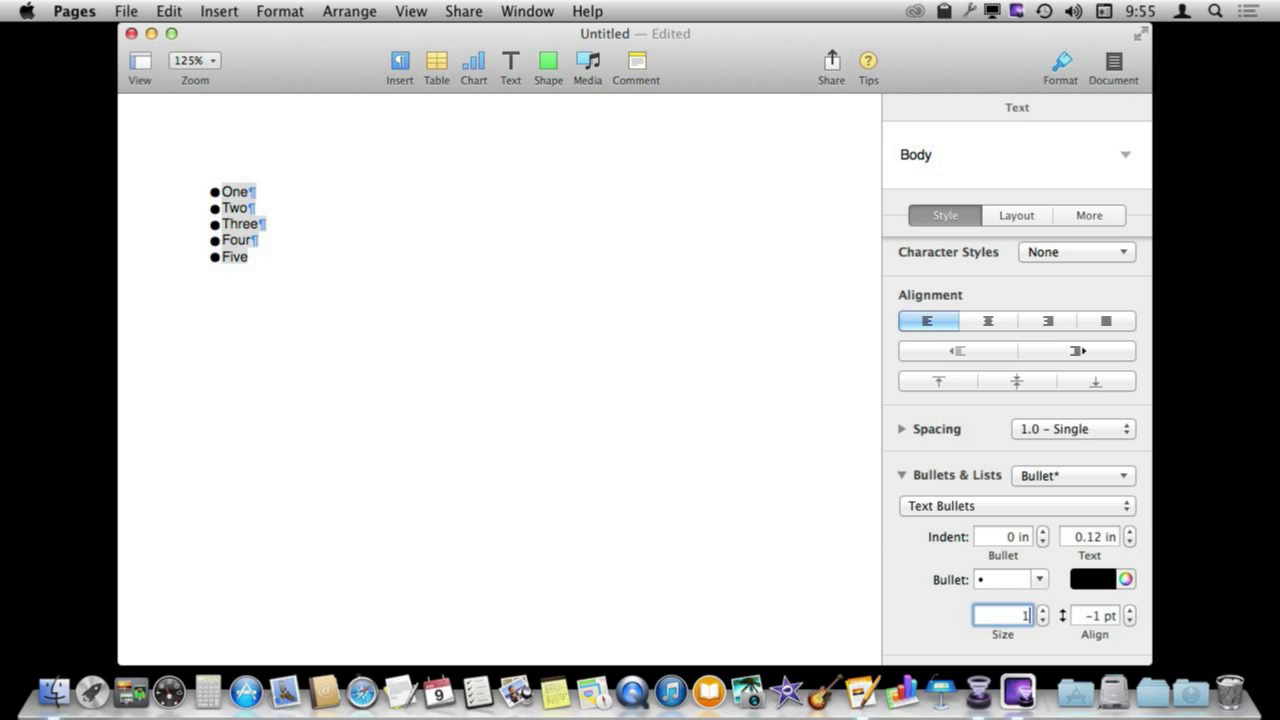
{"action": "type", "text": "000"}
{"action": "key", "text": "Tab"}
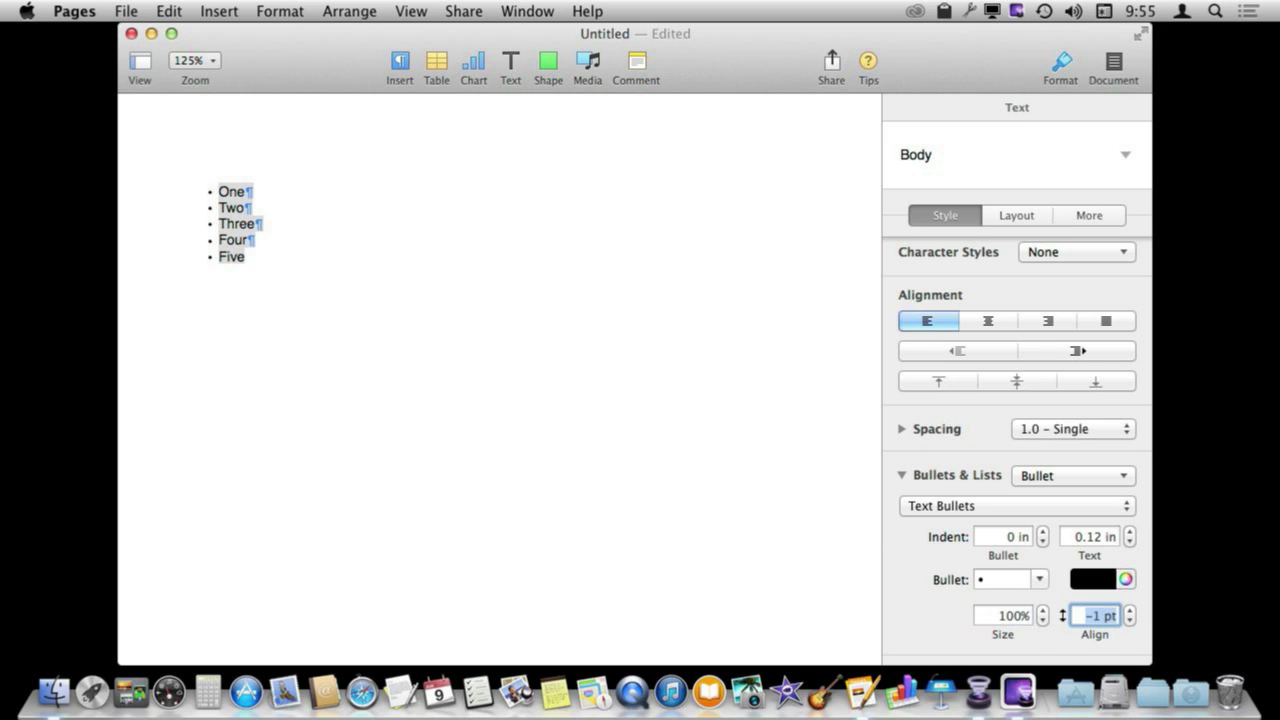
Step: Try a bullet indent of 0.25 in for the list and set it back to 0 in
{"action": "left_click", "coordinate": [1131, 622]}
{"action": "left_click", "coordinate": [1042, 532]}
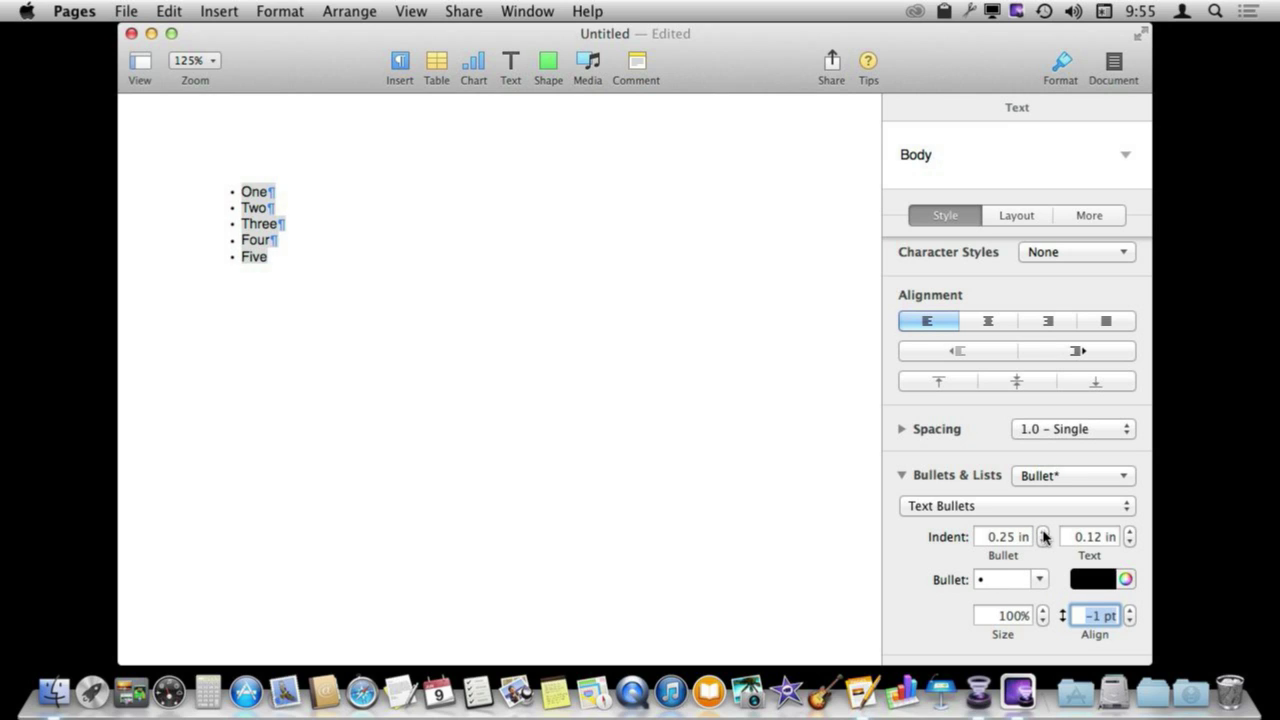
{"action": "left_click", "coordinate": [1043, 545]}
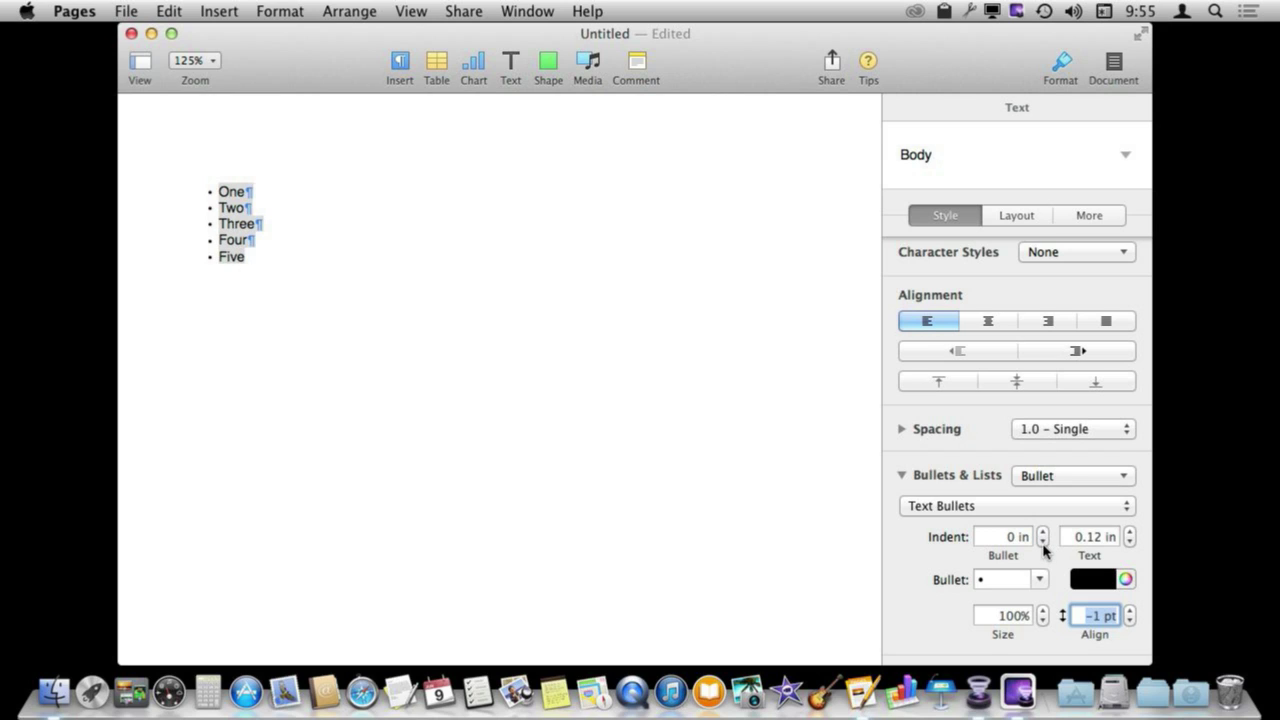
Step: Set the list's text indent to 0.25 in, keeping the bullet indent as it is
{"action": "left_click", "coordinate": [1130, 532]}
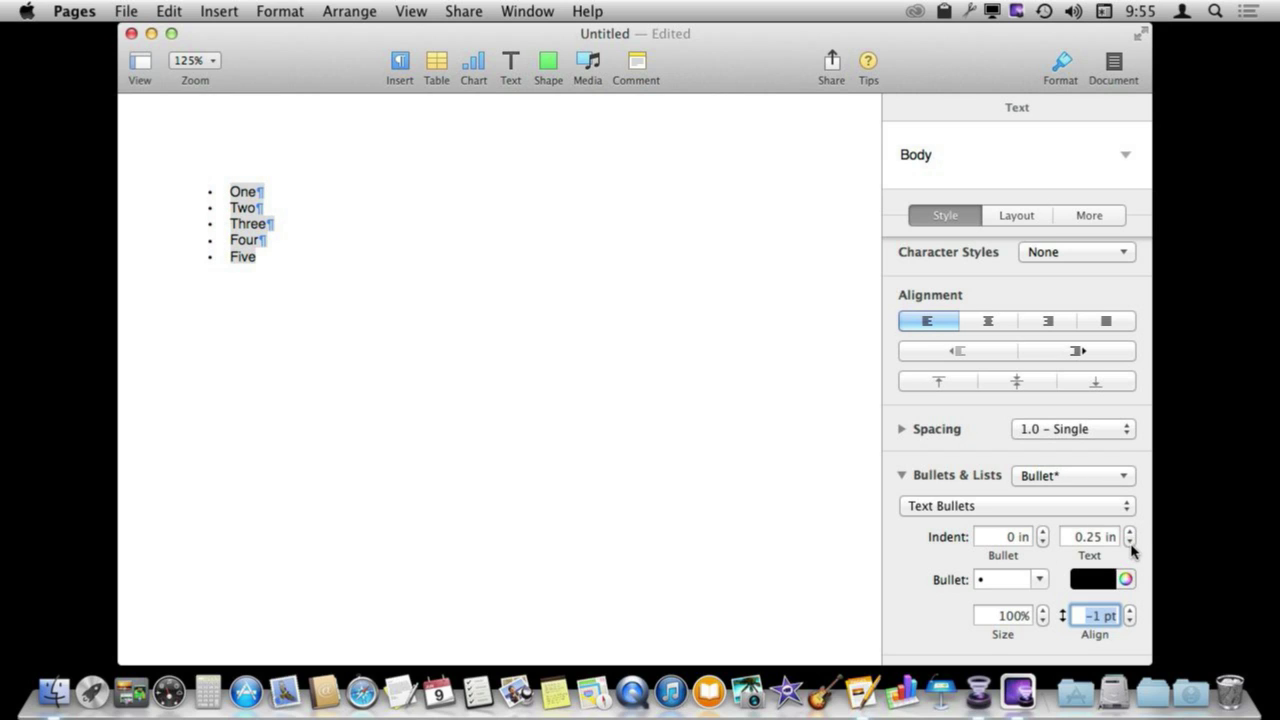
{"action": "left_click", "coordinate": [1130, 541]}
{"action": "left_click", "coordinate": [1130, 533]}
Step: Apply the Numbered list style to all five items
{"action": "left_click", "coordinate": [1107, 484]}
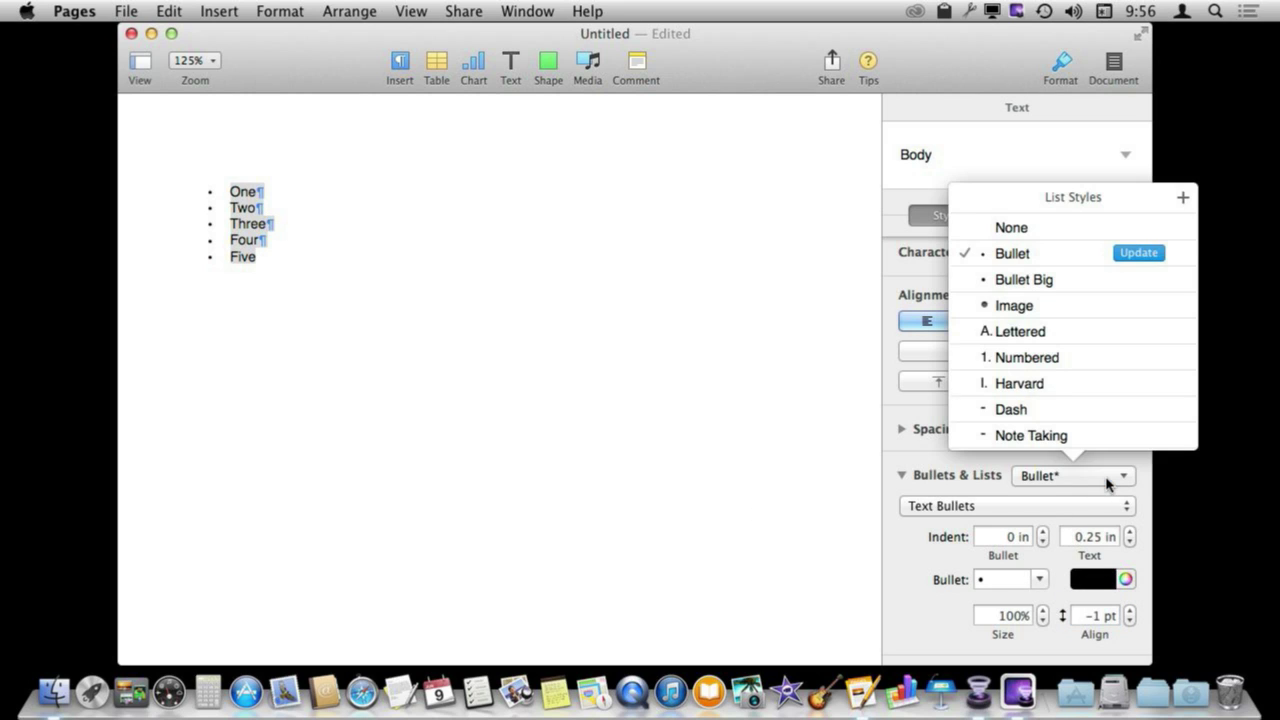
{"action": "left_click", "coordinate": [1025, 360]}
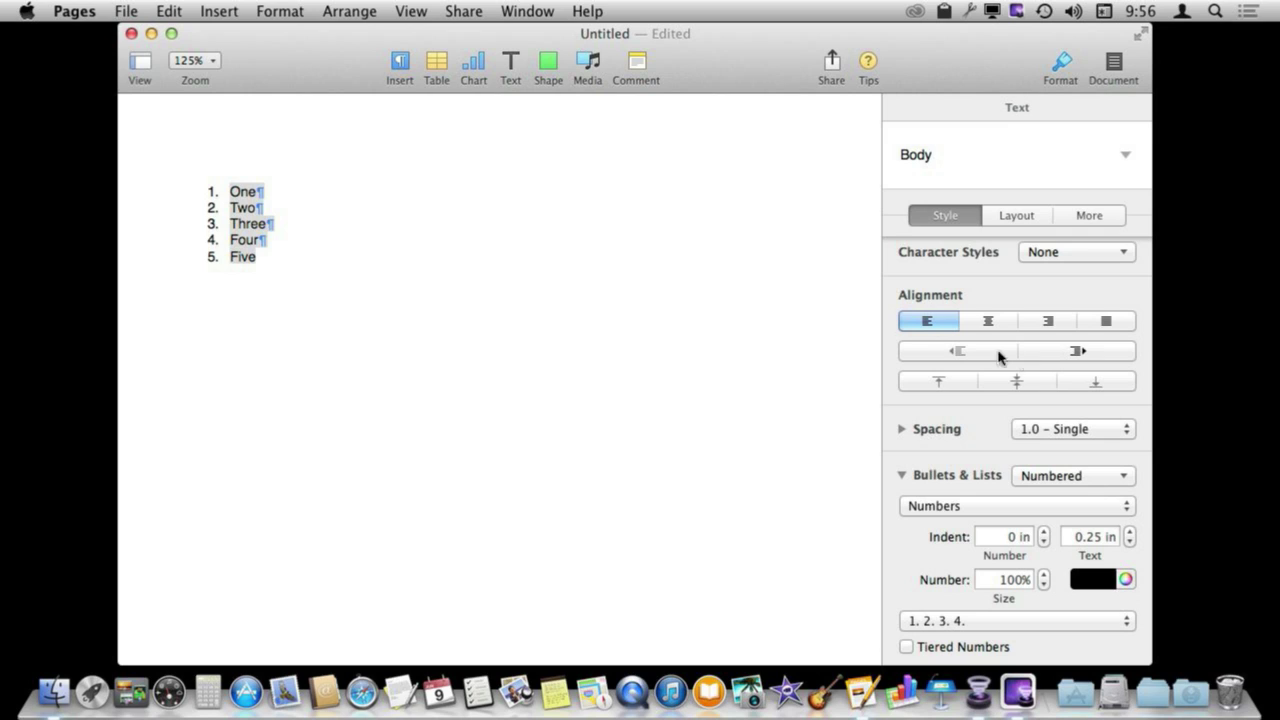
Step: Indent the numbered item Two one level and move it back to the top level
{"action": "left_click", "coordinate": [260, 209]}
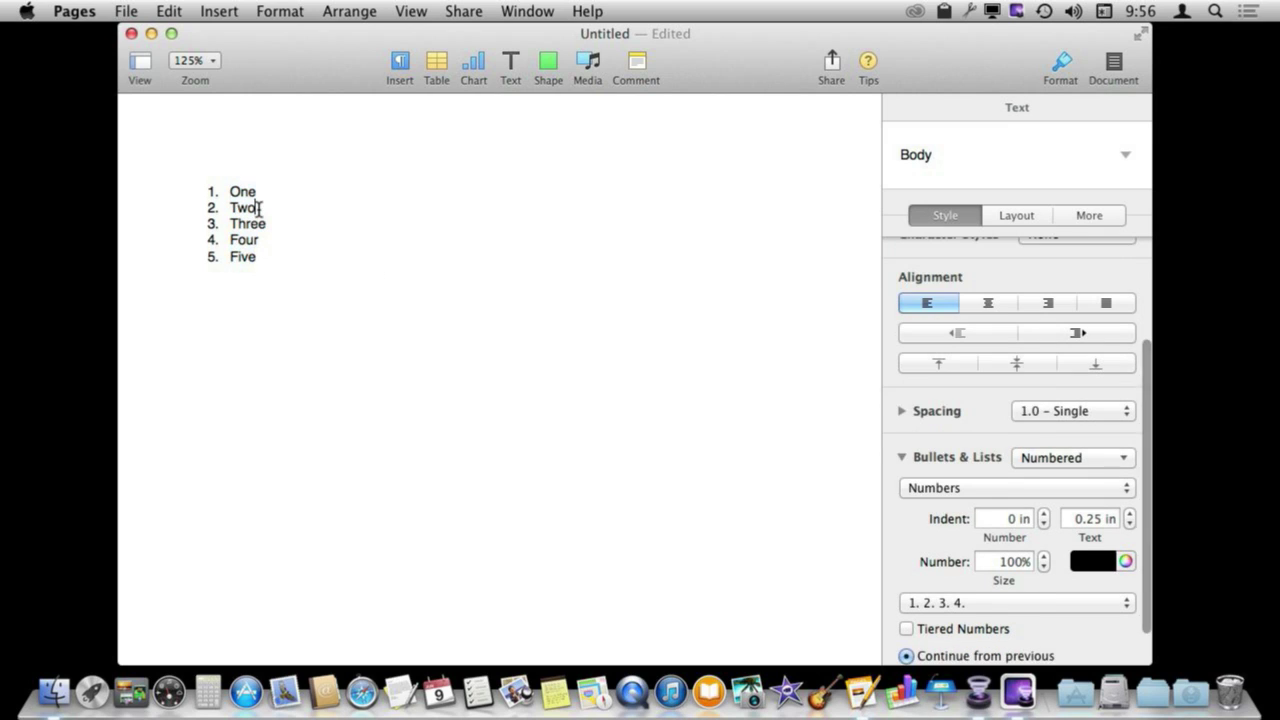
{"action": "key", "text": "Tab"}
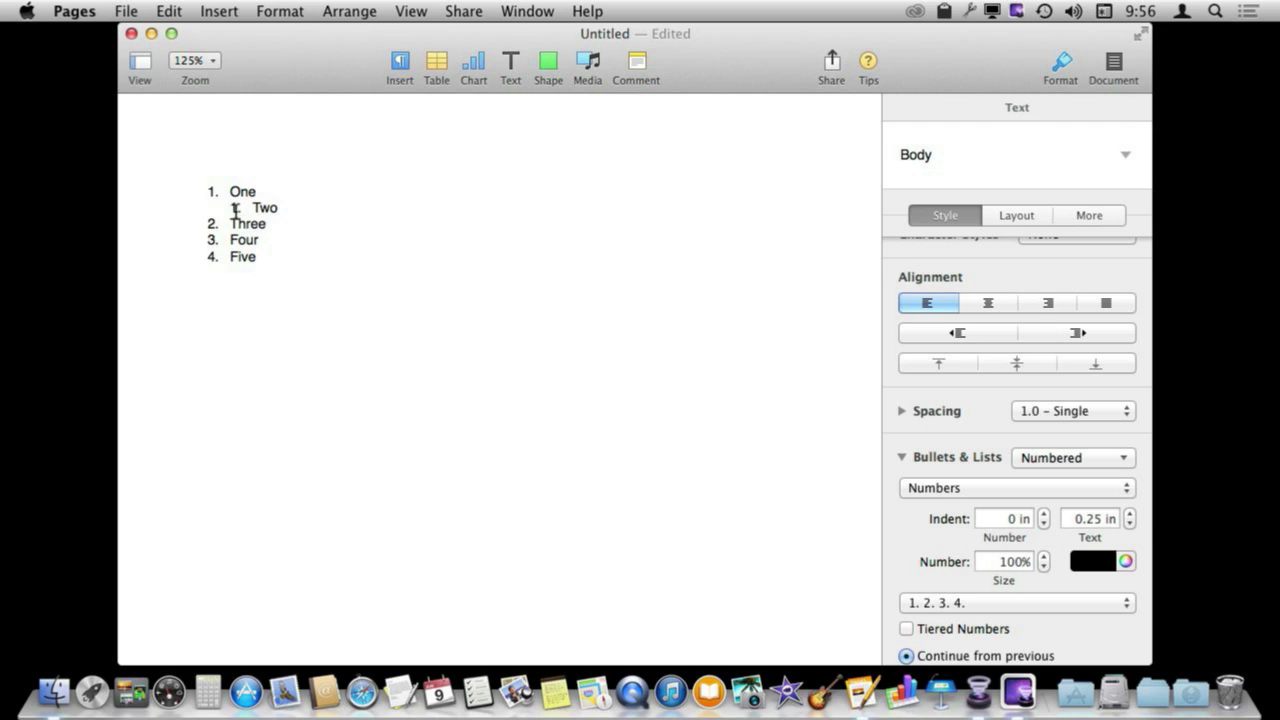
{"action": "key", "text": "shift+Tab"}
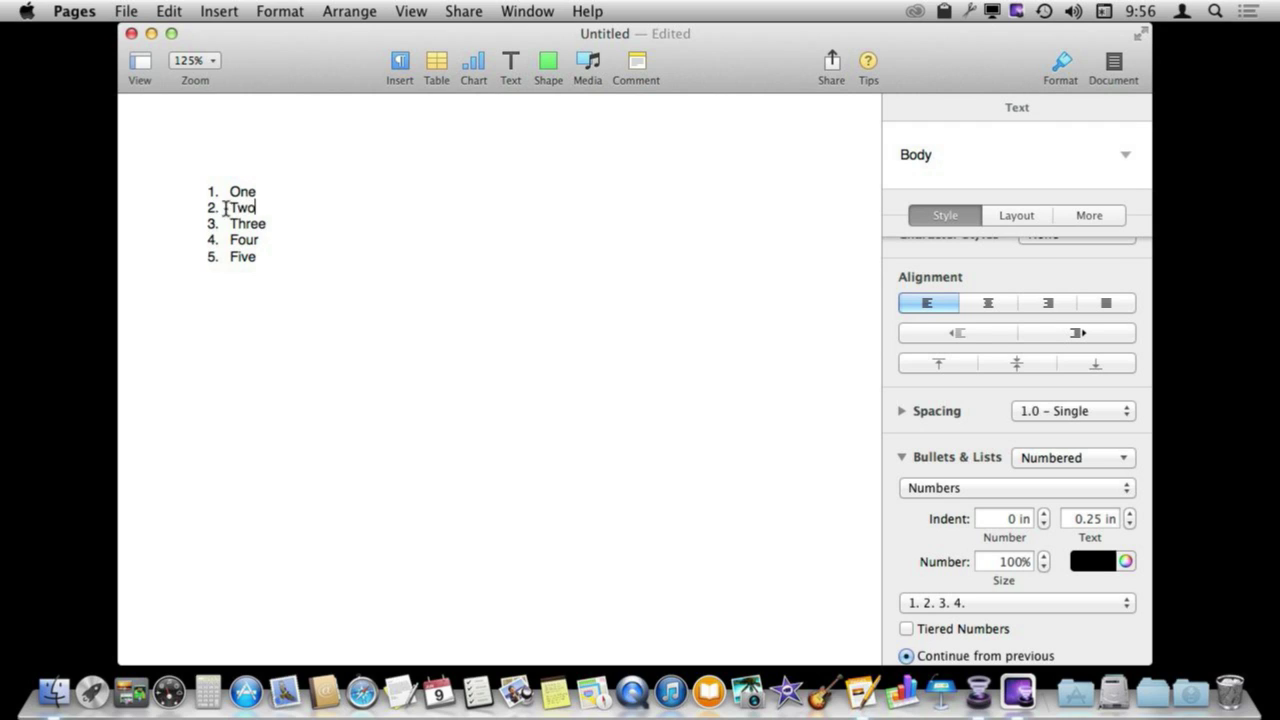
Step: Indent the items Two and Three one level and change their number format to A. B. C. D
{"action": "left_click_drag", "start_coordinate": [229, 207], "coordinate": [285, 221]}
{"action": "key", "text": "Tab"}
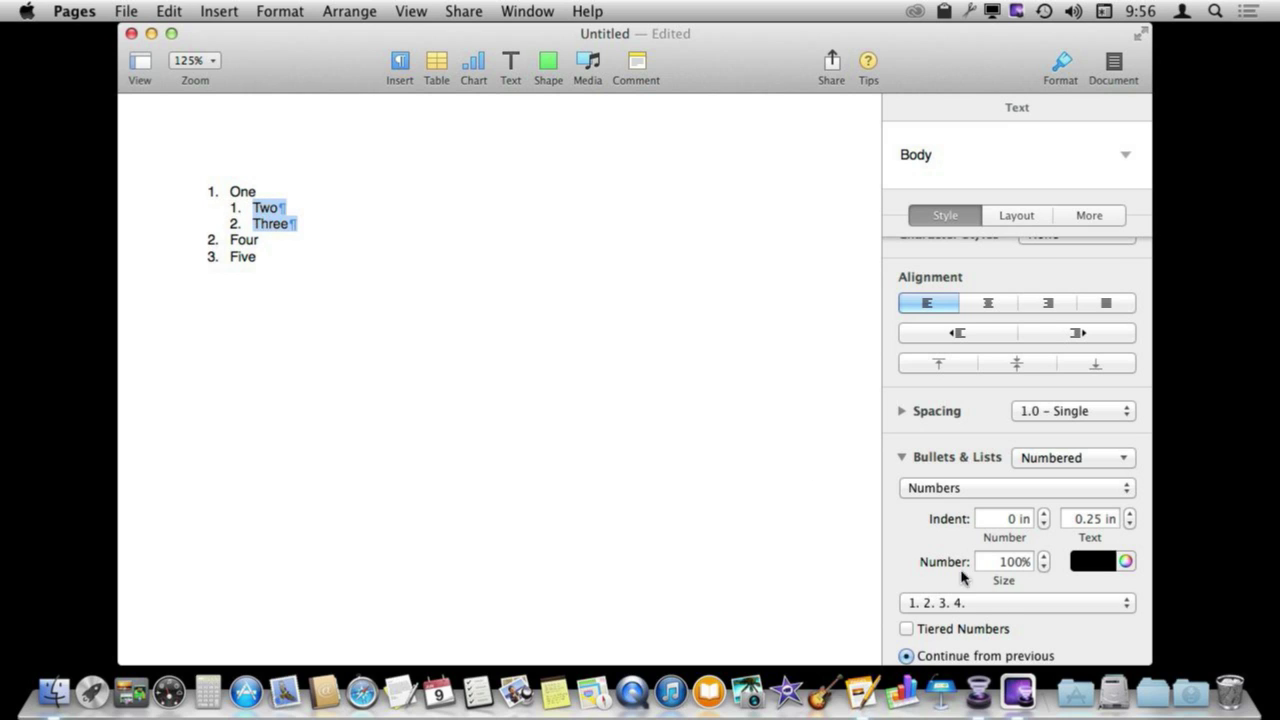
{"action": "left_click", "coordinate": [990, 603]}
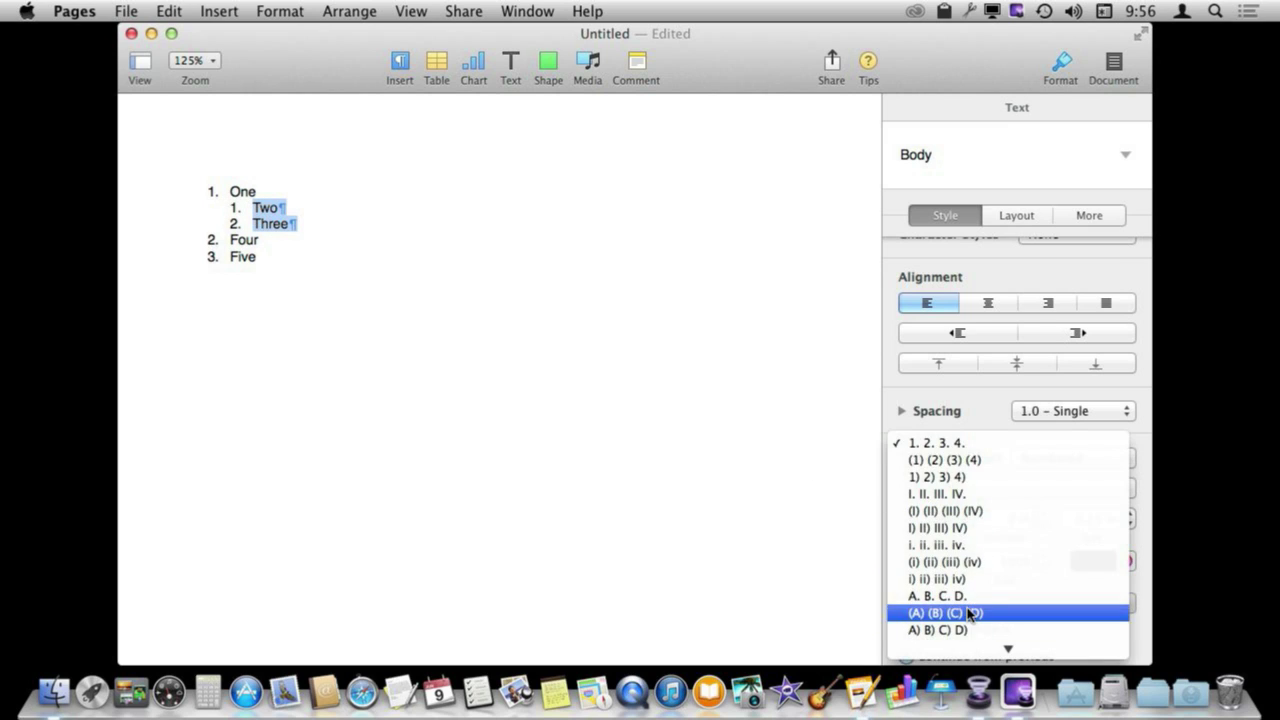
{"action": "left_click", "coordinate": [966, 598]}
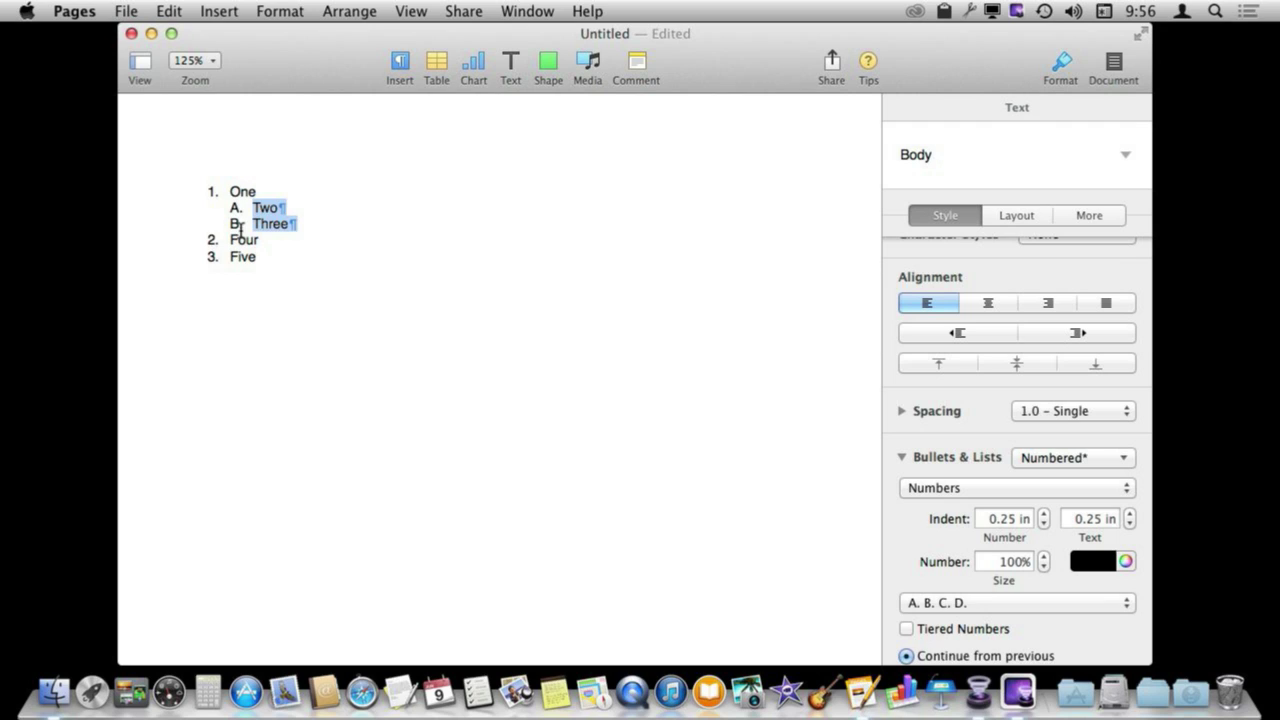
Step: Move the items Two and Three back to the top level and reapply the Numbered list style to them
{"action": "key", "text": "shift+Tab"}
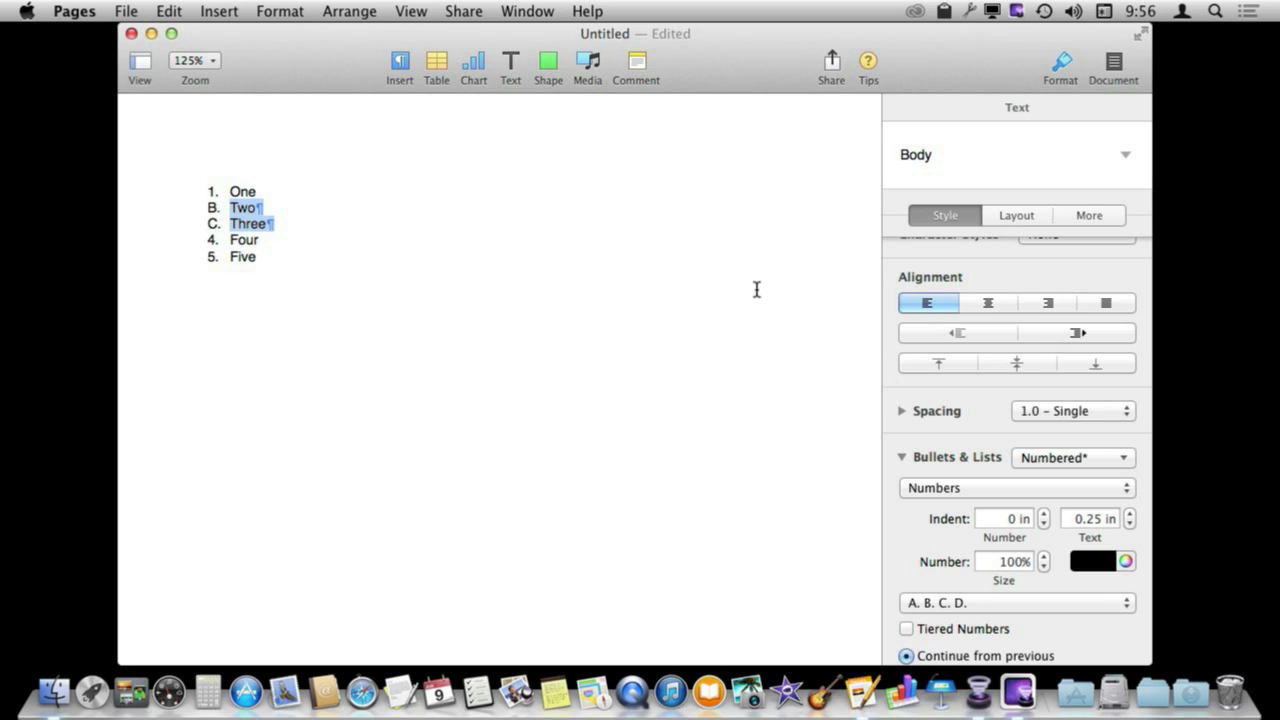
{"action": "left_click", "coordinate": [1118, 457]}
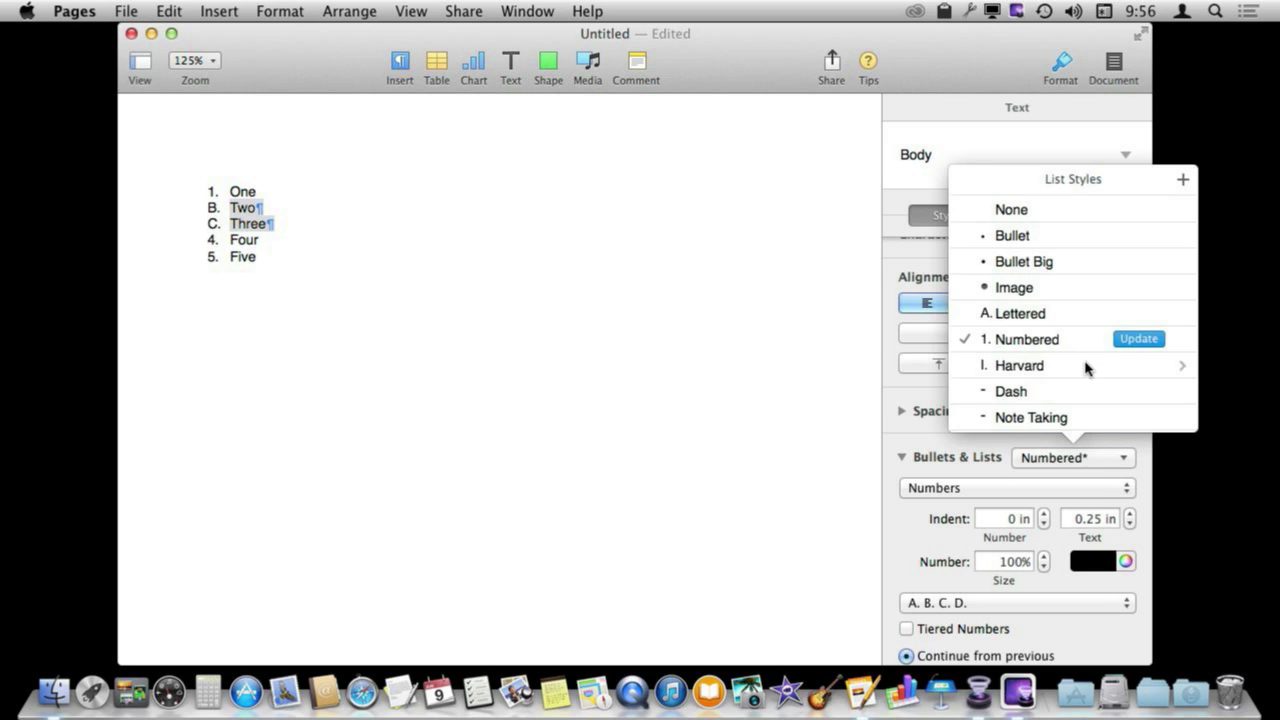
{"action": "left_click", "coordinate": [1024, 342]}
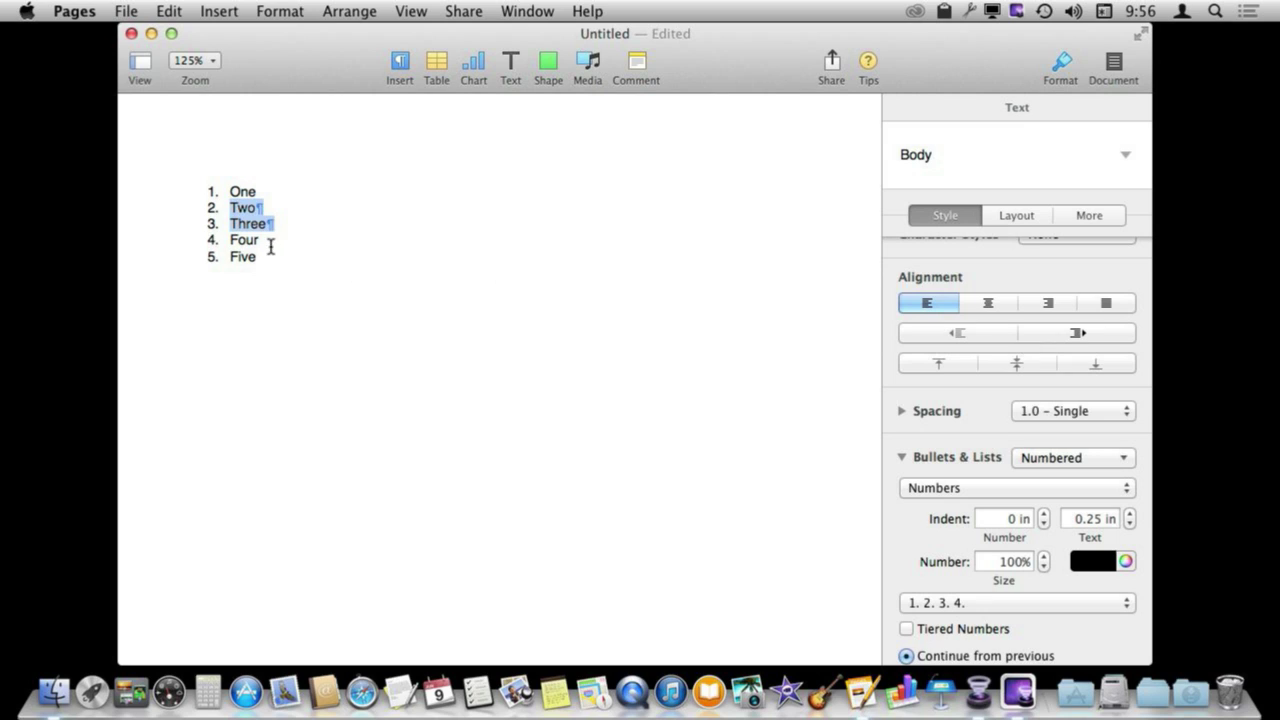
{"action": "left_click", "coordinate": [227, 220]}
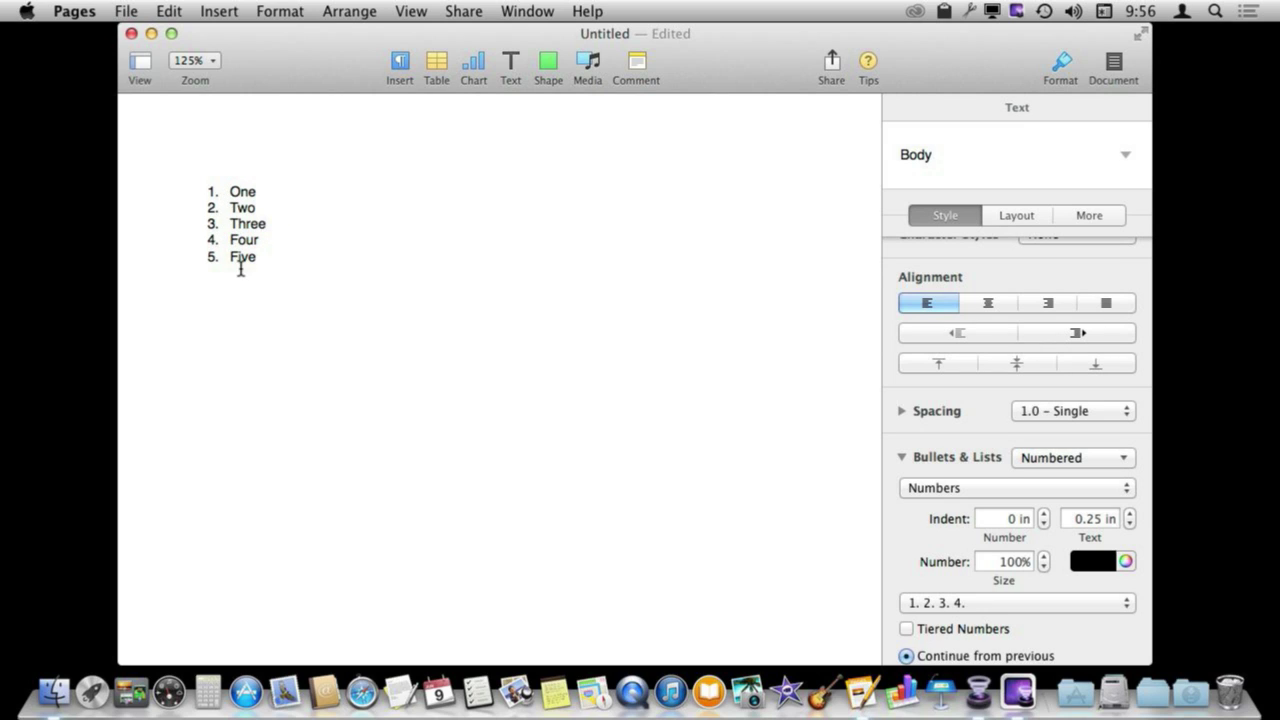
Step: Change all five list items to image bullets using the hand-drawn blue square outline
{"action": "key", "text": "super+a"}
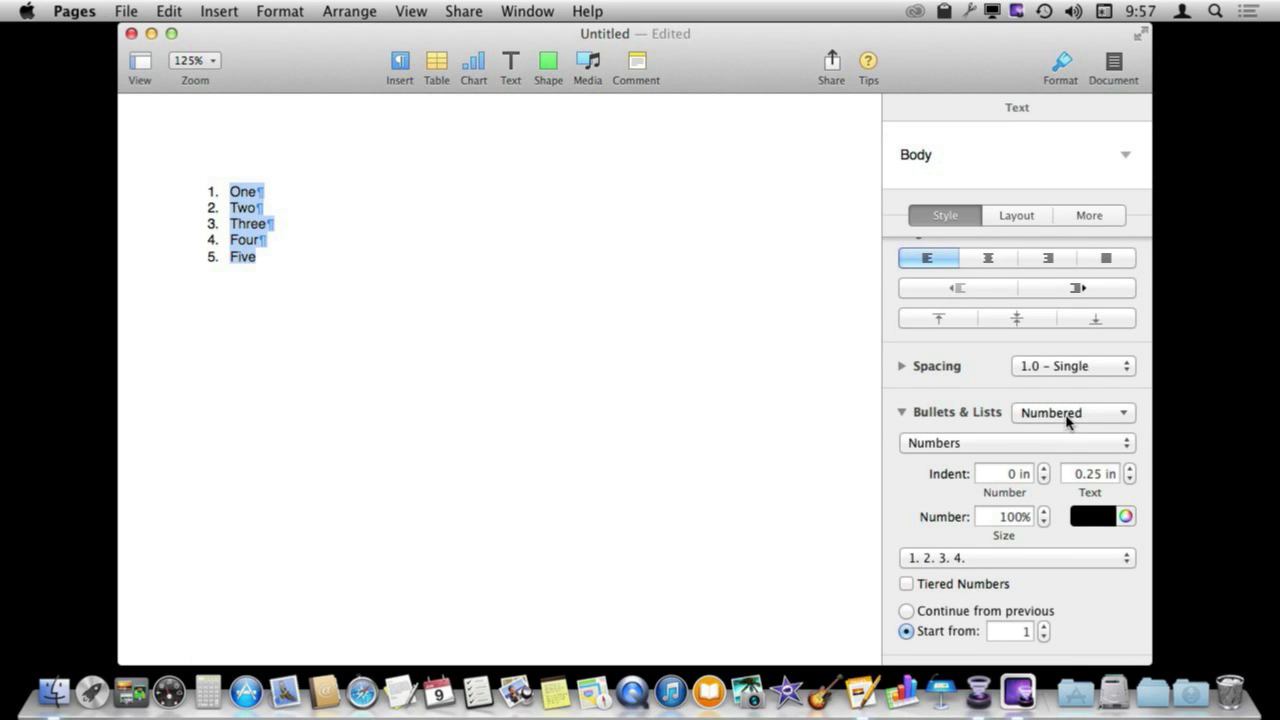
{"action": "left_click", "coordinate": [1022, 450]}
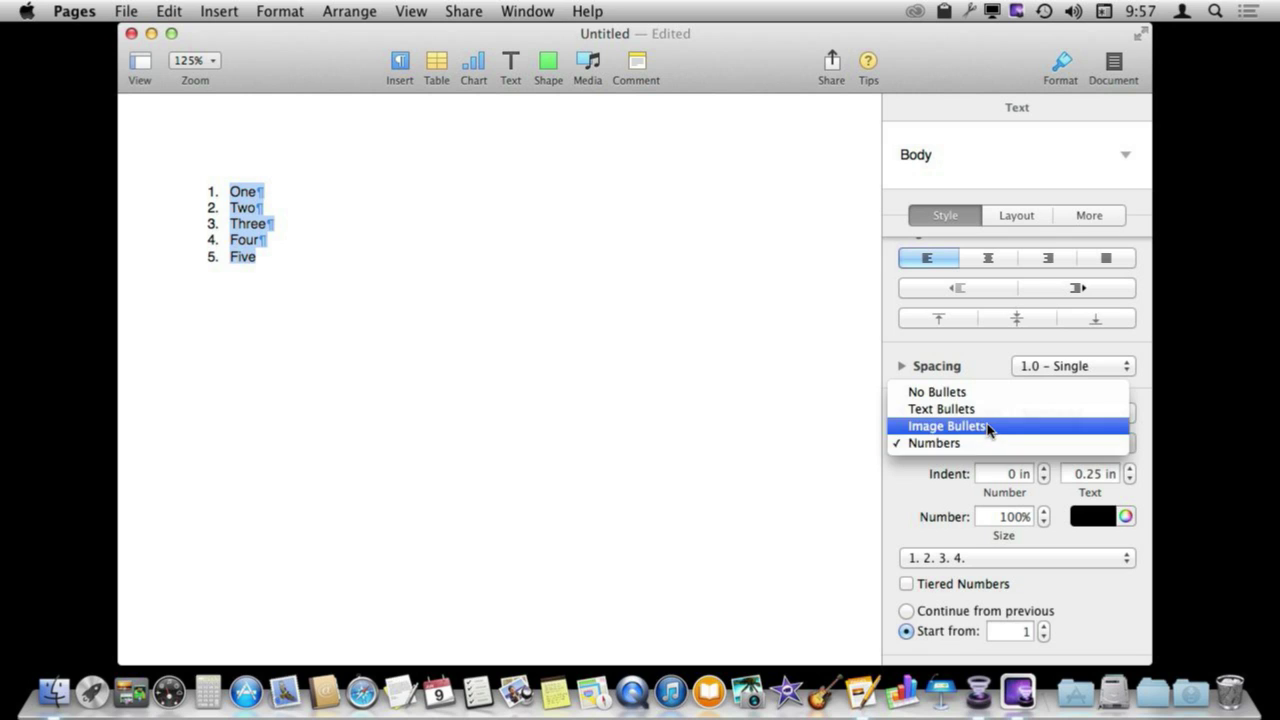
{"action": "left_click", "coordinate": [988, 428]}
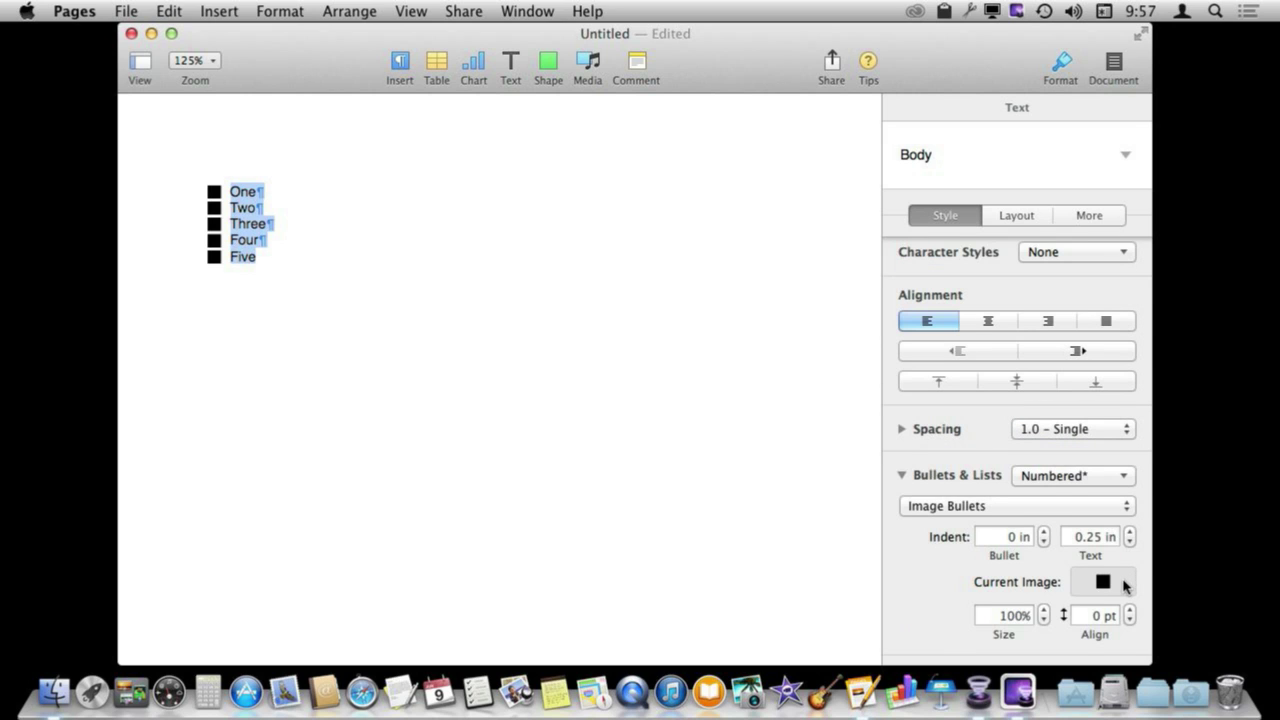
{"action": "left_click", "coordinate": [1124, 584]}
{"action": "scroll", "coordinate": [1116, 486], "scroll_direction": "down", "scroll_amount": 5}
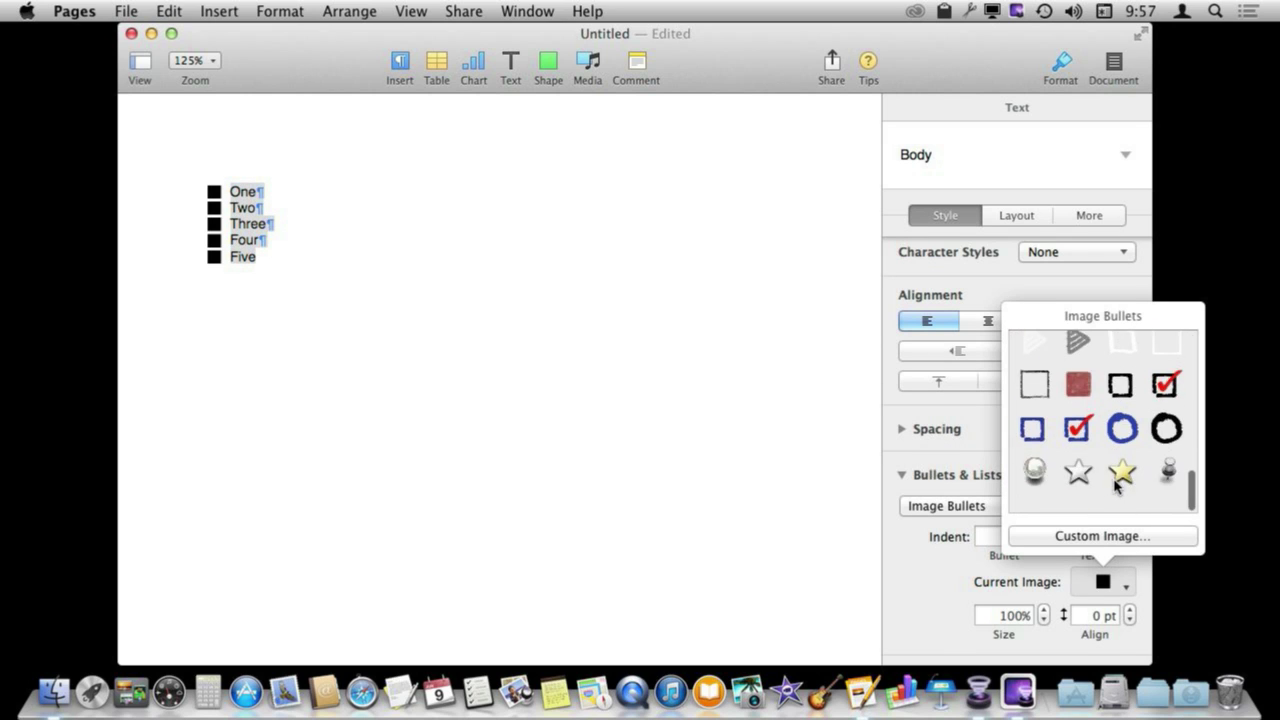
{"action": "left_click", "coordinate": [1034, 436]}
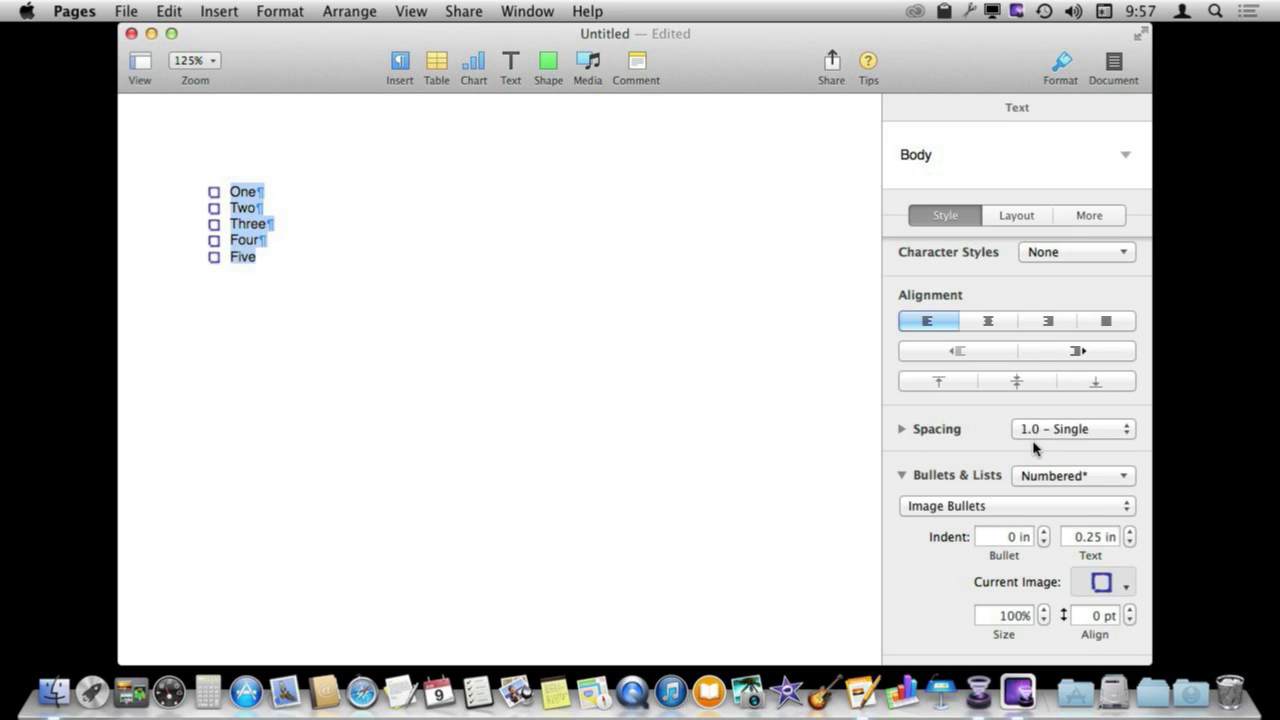
Step: Change the bullet image to the pushpin and increase its size to 116%
{"action": "left_click", "coordinate": [1125, 587]}
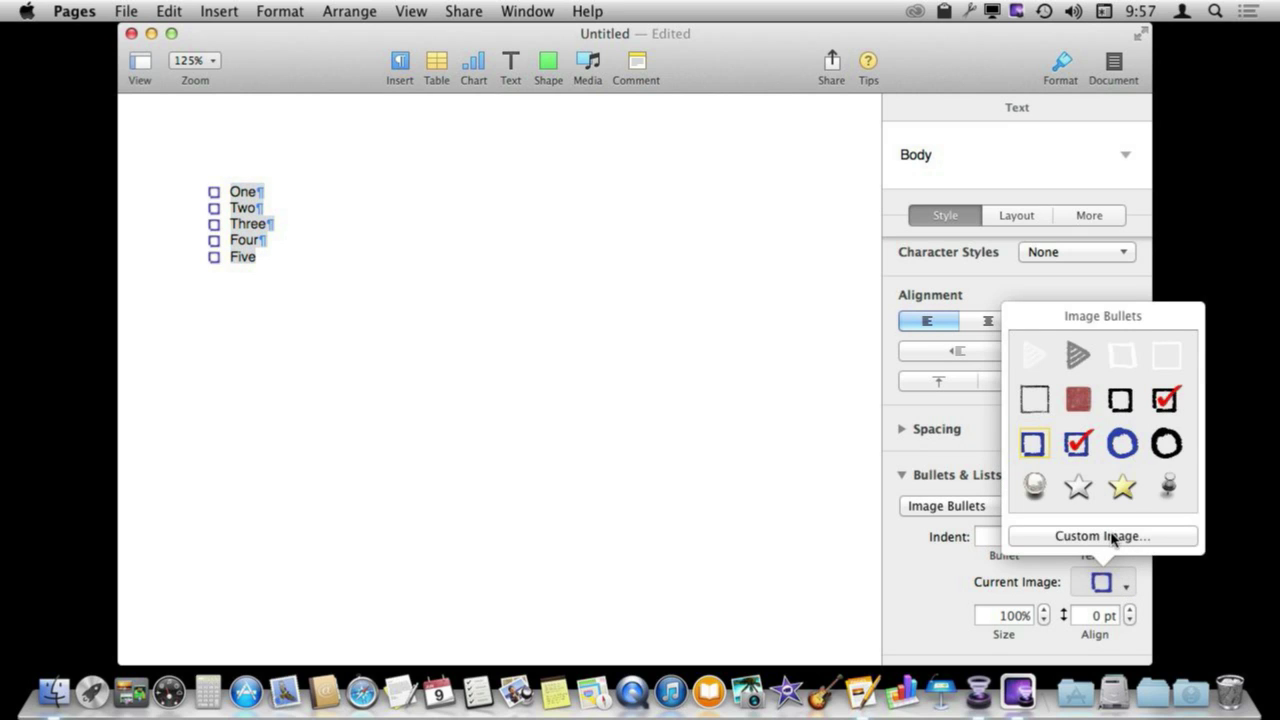
{"action": "left_click", "coordinate": [1168, 488]}
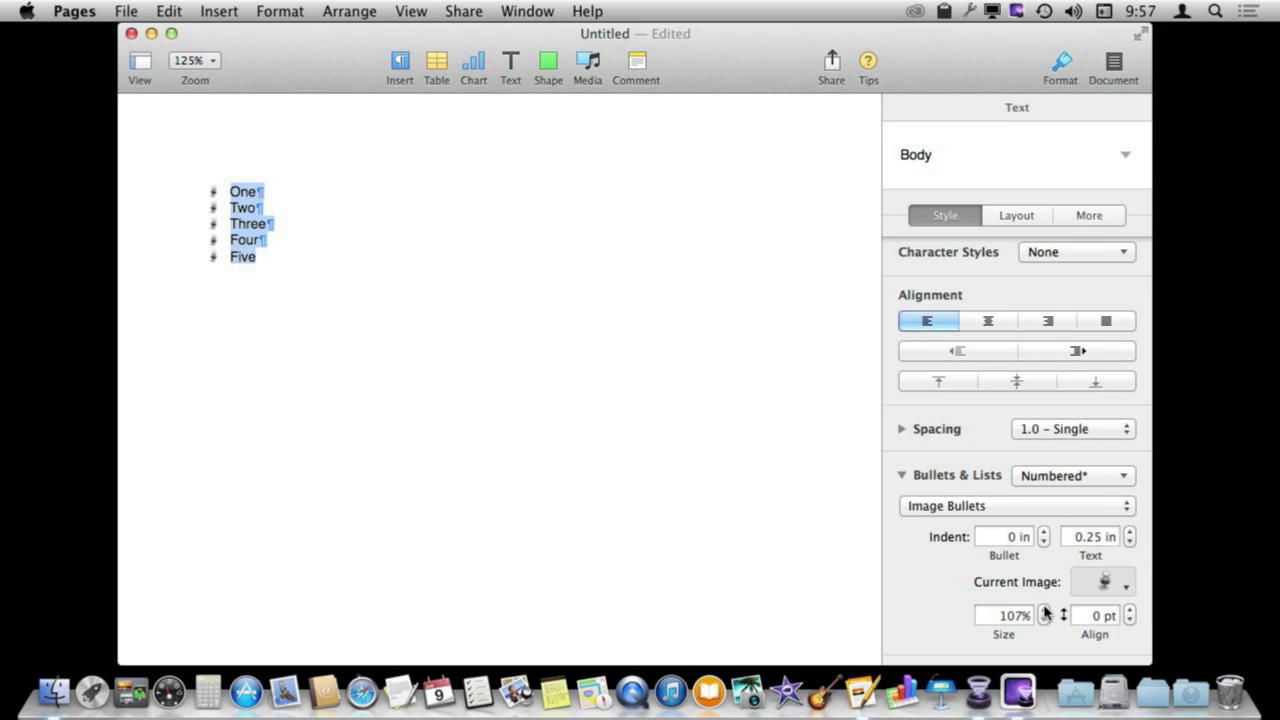
{"action": "left_click", "coordinate": [1045, 610]}
Step: Set the list's line spacing to 2.0 - Double and the image bullet size to 300%
{"action": "left_click", "coordinate": [1078, 434]}
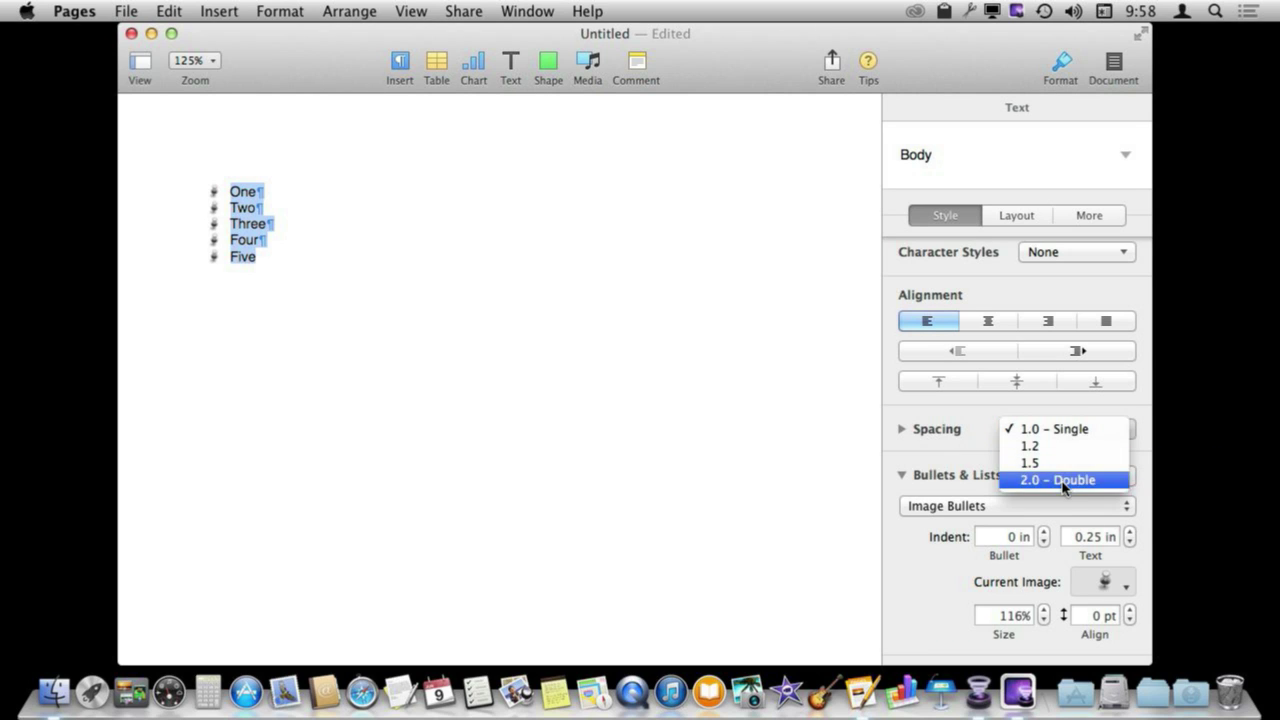
{"action": "left_click", "coordinate": [1063, 481]}
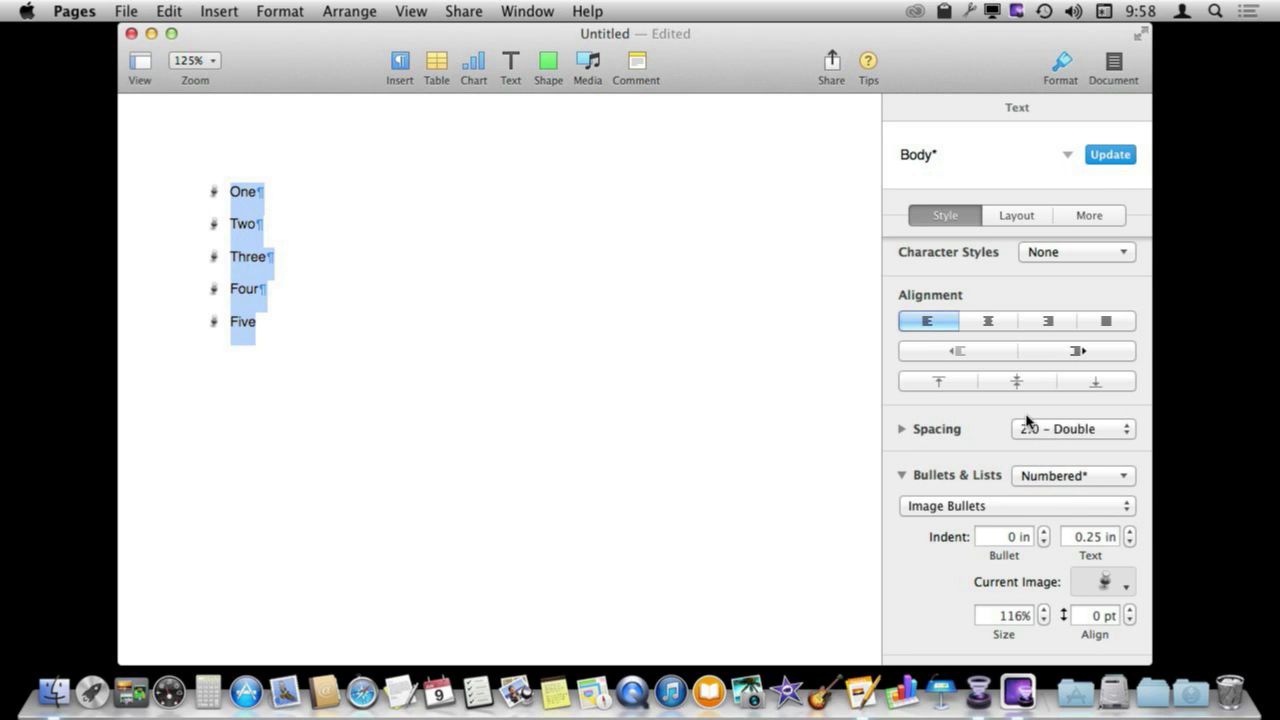
{"action": "left_click", "coordinate": [1008, 614]}
{"action": "type", "text": "30"}
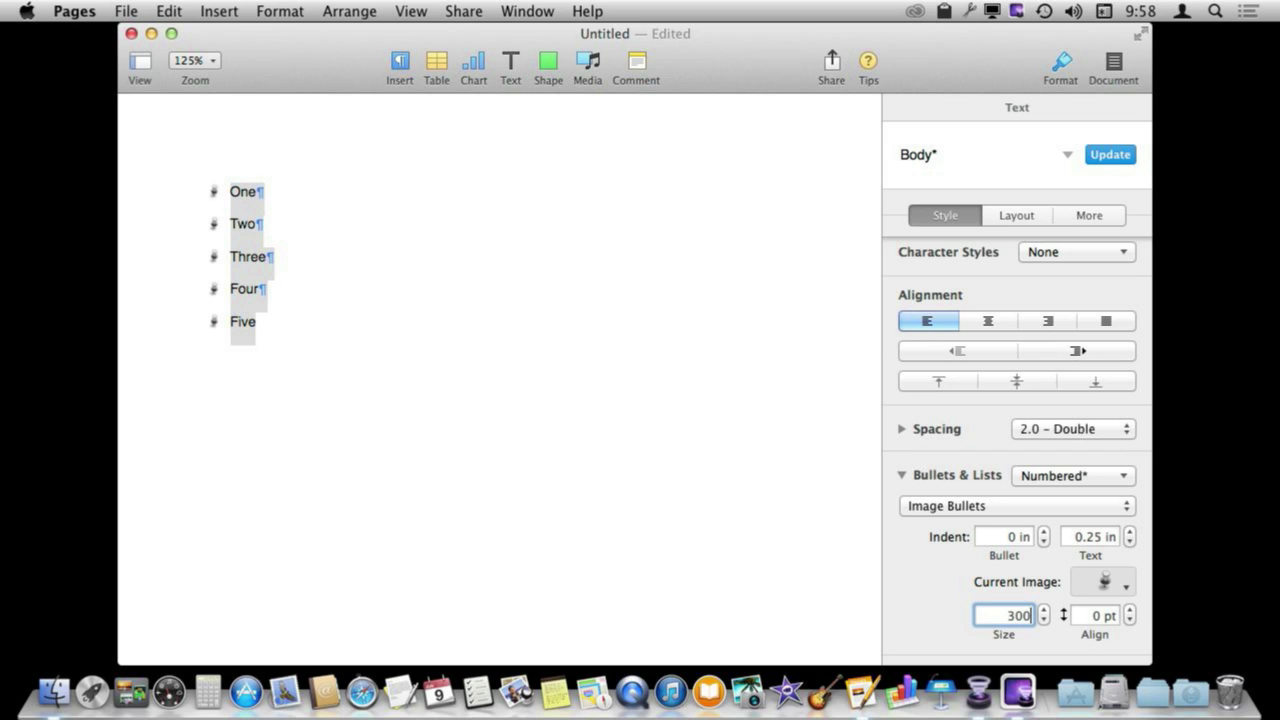
{"action": "type", "text": "0"}
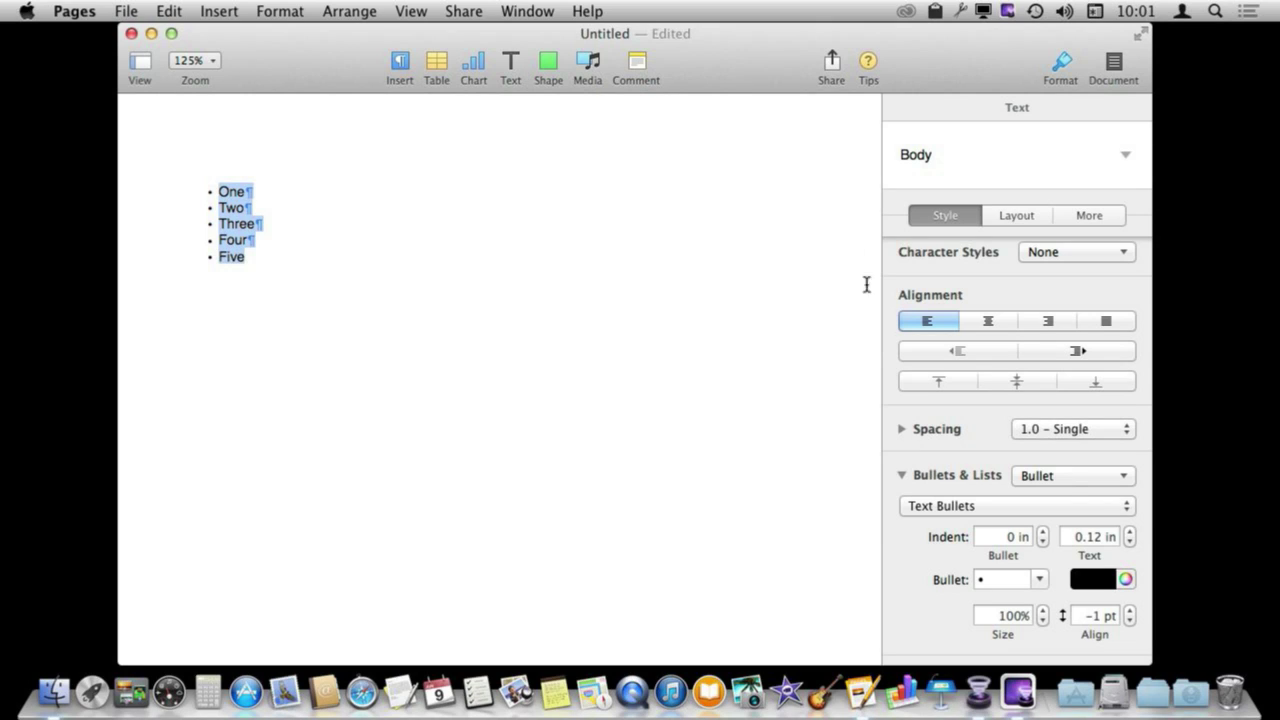
Step: Apply the Harvard list style to all five items, and indent Three two levels and return it to the top level
{"action": "left_click", "coordinate": [1068, 479]}
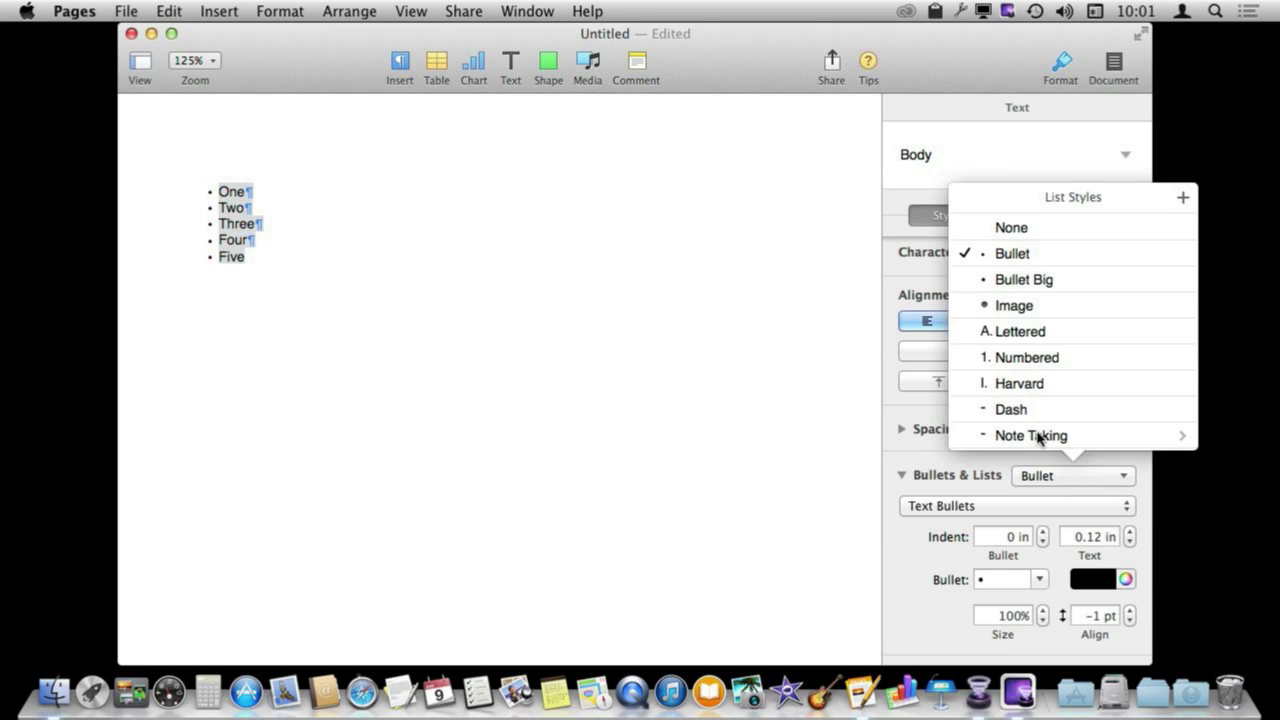
{"action": "left_click", "coordinate": [1019, 383]}
{"action": "left_click", "coordinate": [243, 215]}
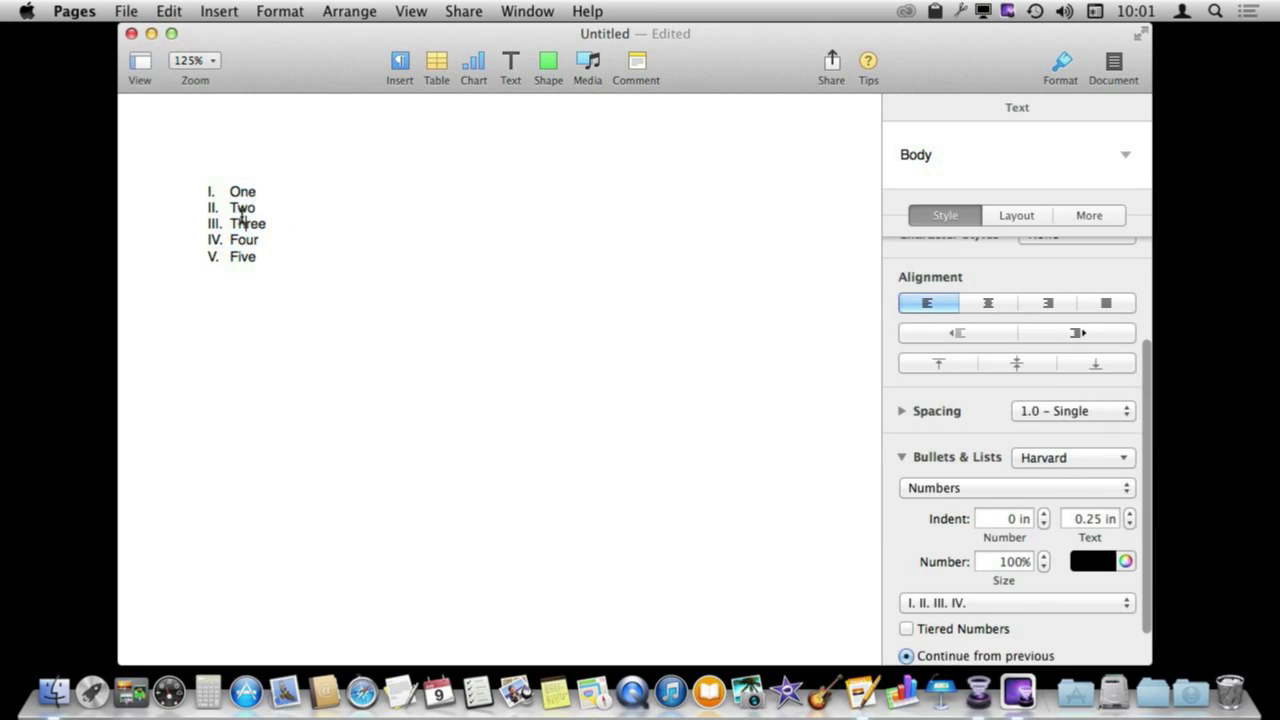
{"action": "key", "text": "Tab"}
{"action": "key", "text": "Tab"}
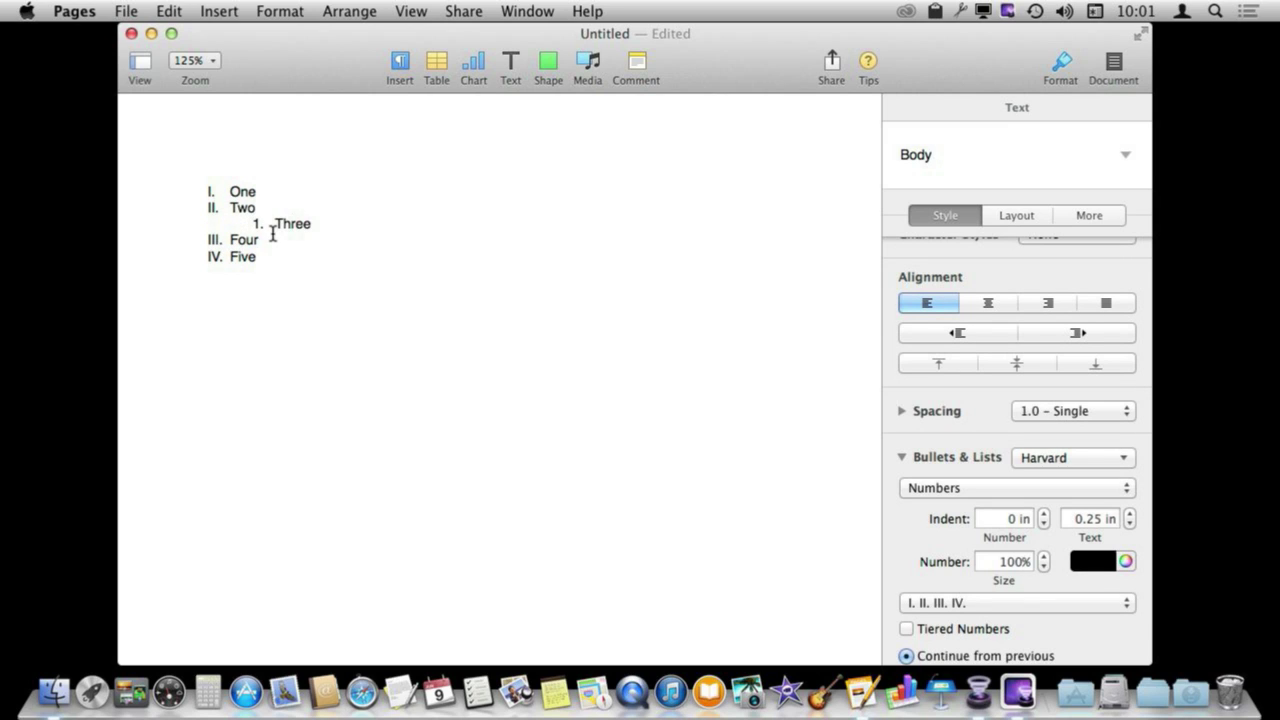
{"action": "key", "text": "shift+Tab"}
{"action": "key", "text": "shift+Tab"}
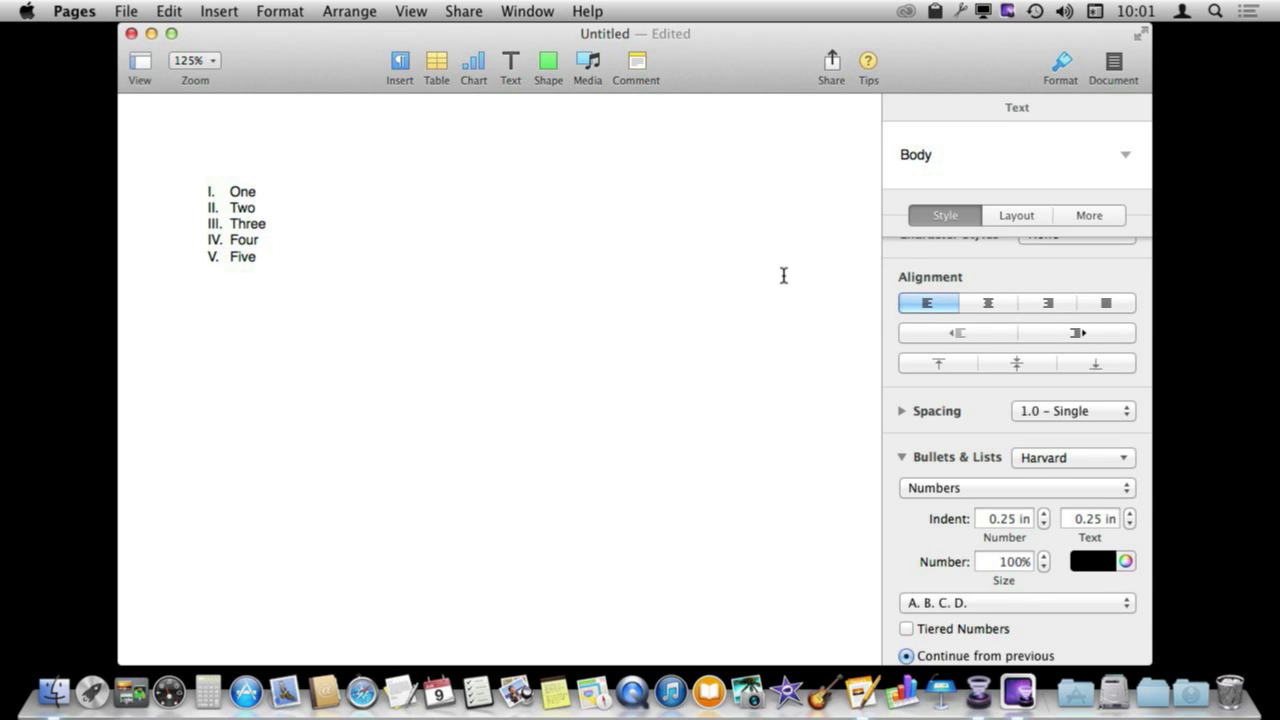
Step: Apply the Note Taking list style to all five items
{"action": "key", "text": "super+a"}
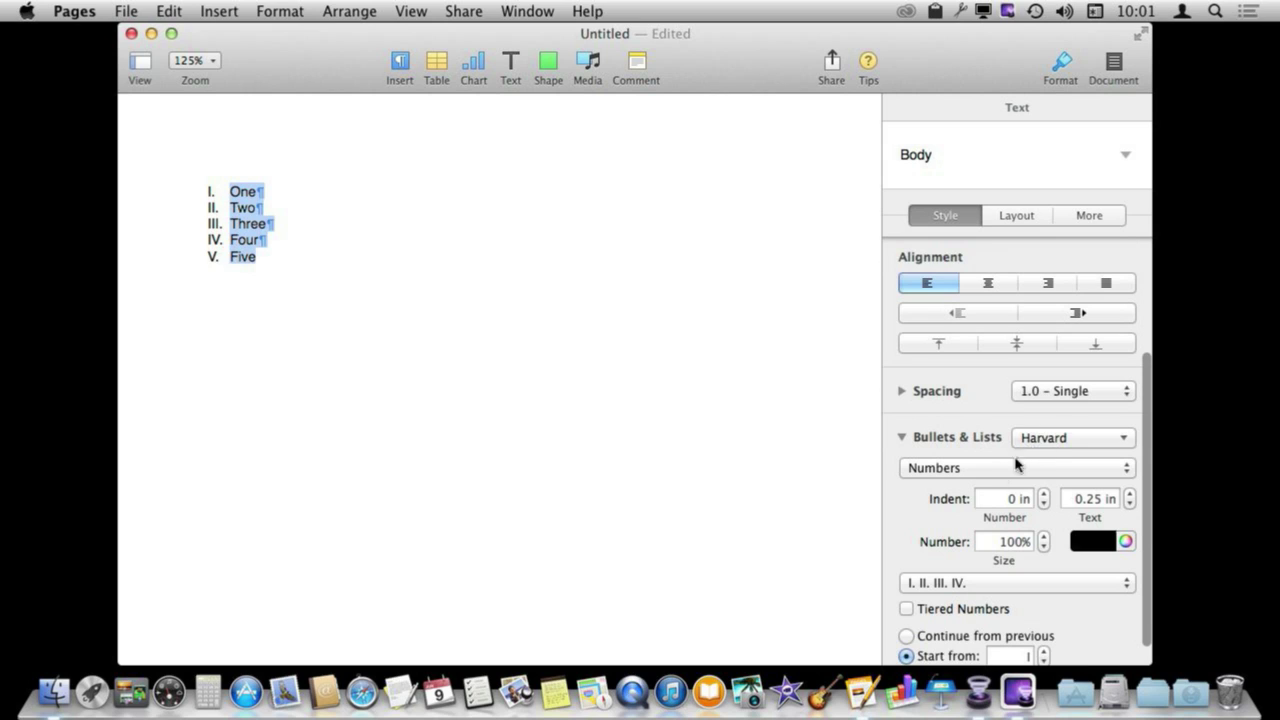
{"action": "left_click", "coordinate": [1052, 437]}
{"action": "left_click", "coordinate": [1015, 397]}
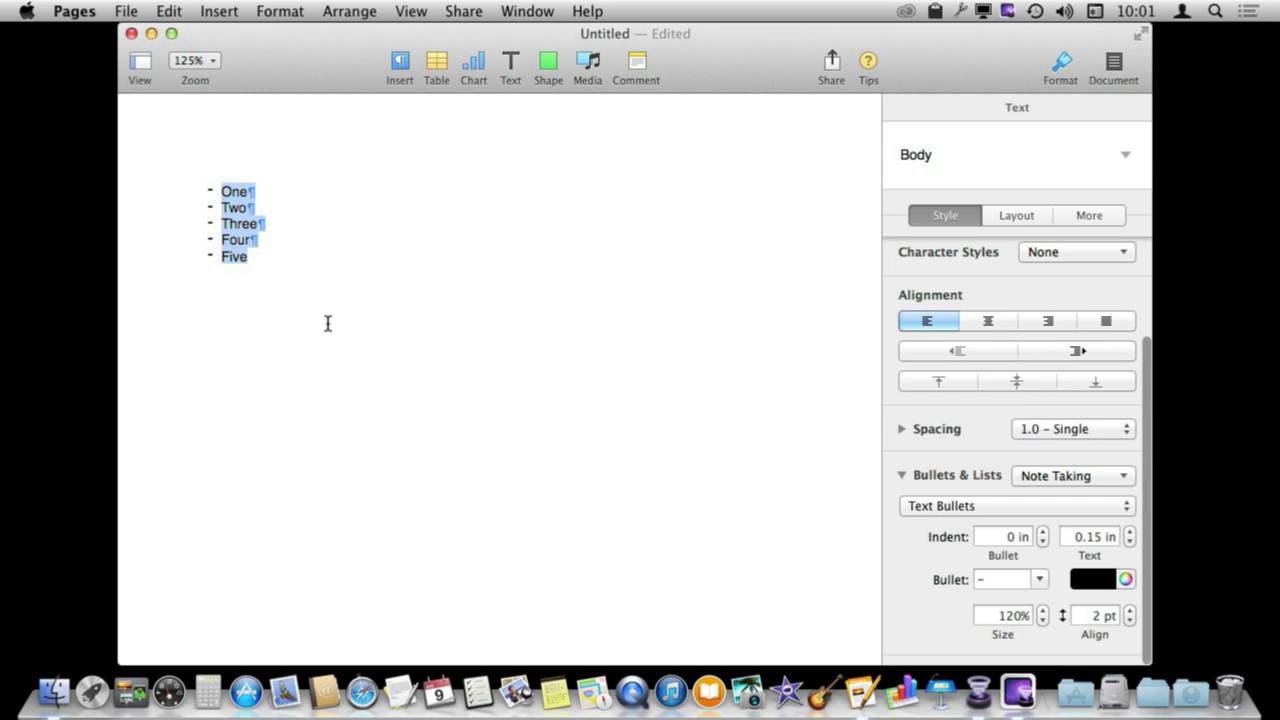
{"action": "left_click_drag", "start_coordinate": [231, 214], "coordinate": [286, 208]}
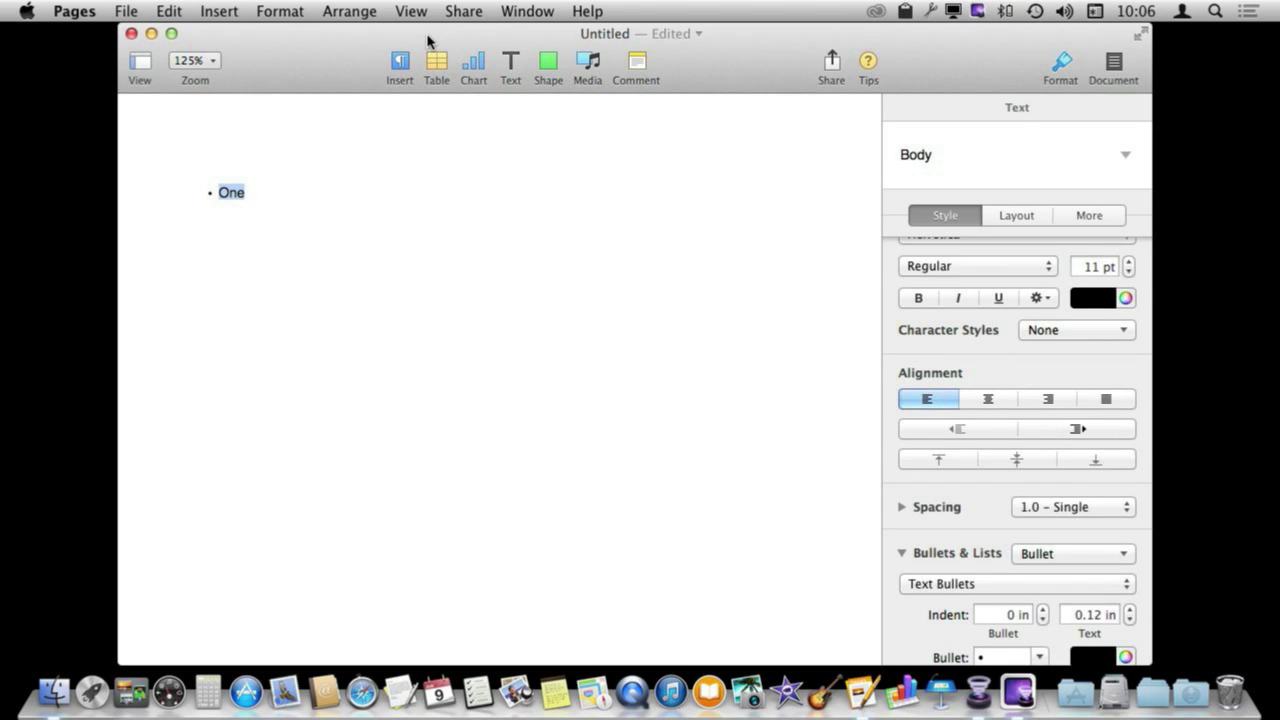
Step: Change the text bullet of the item One to the solid five-pointed star
{"action": "left_click", "coordinate": [257, 195]}
{"action": "scroll", "coordinate": [1048, 556], "scroll_direction": "down", "scroll_amount": 2}
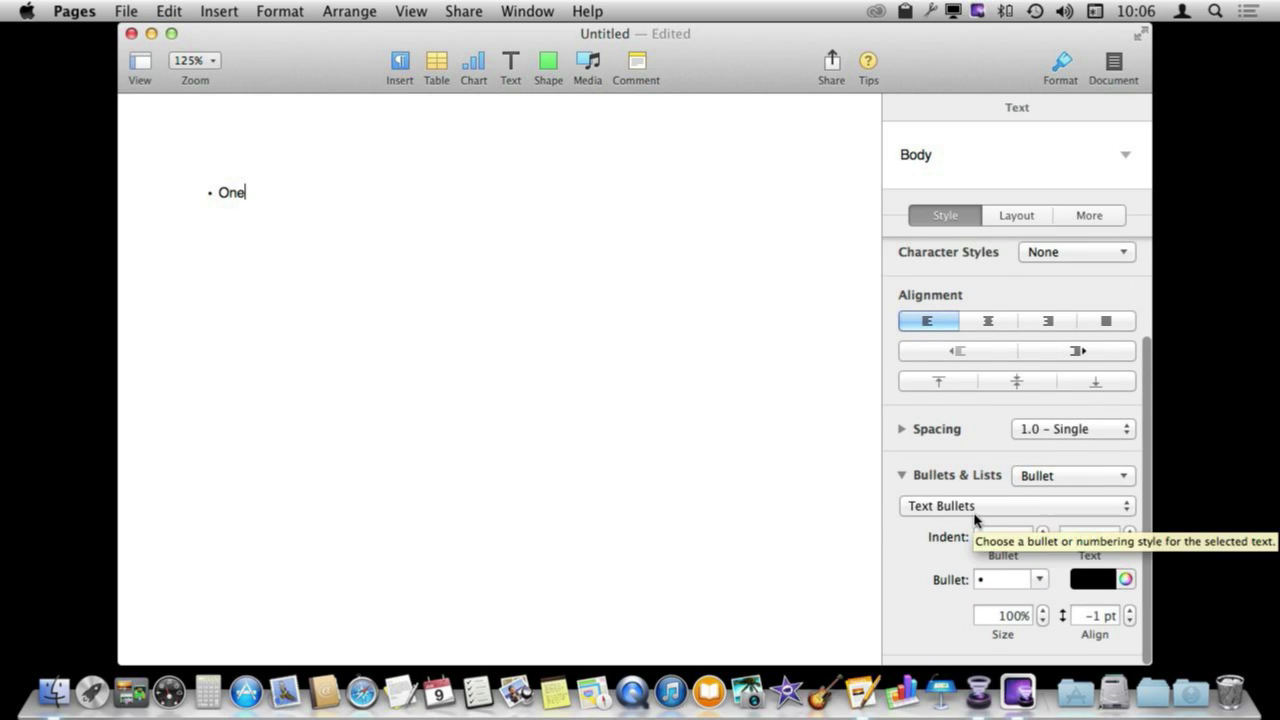
{"action": "left_click", "coordinate": [1040, 579]}
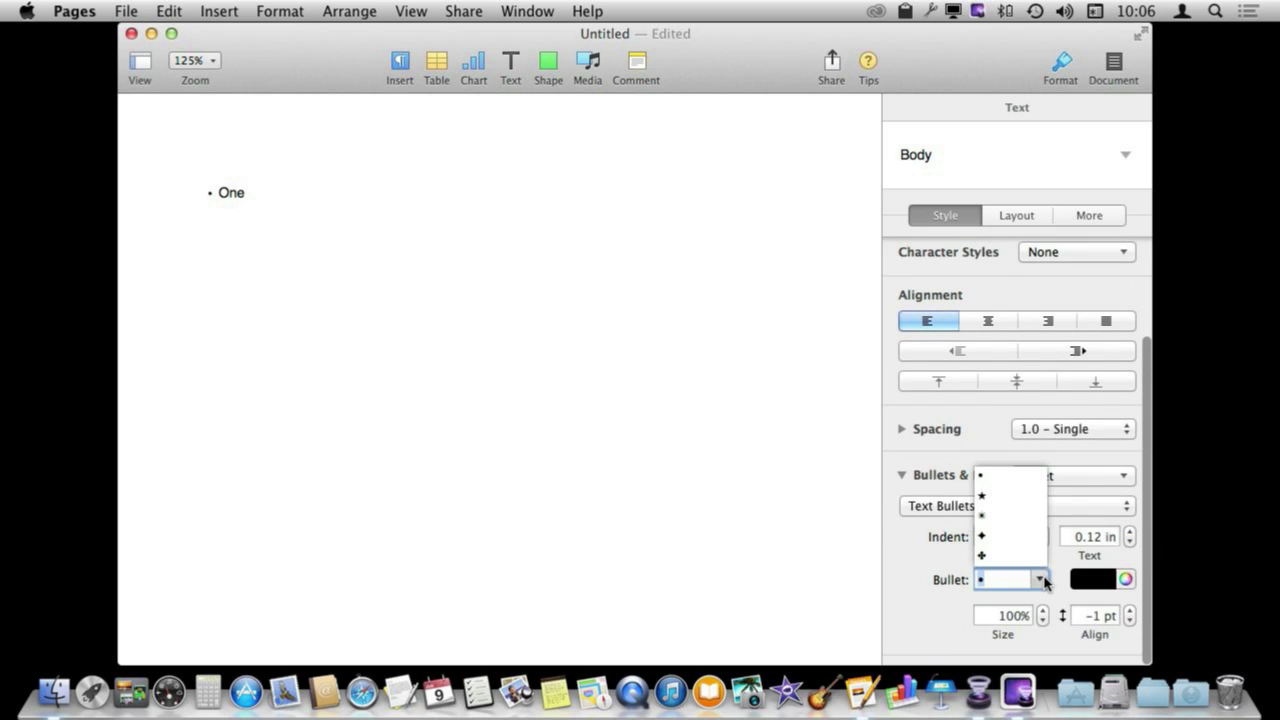
{"action": "left_click", "coordinate": [996, 498]}
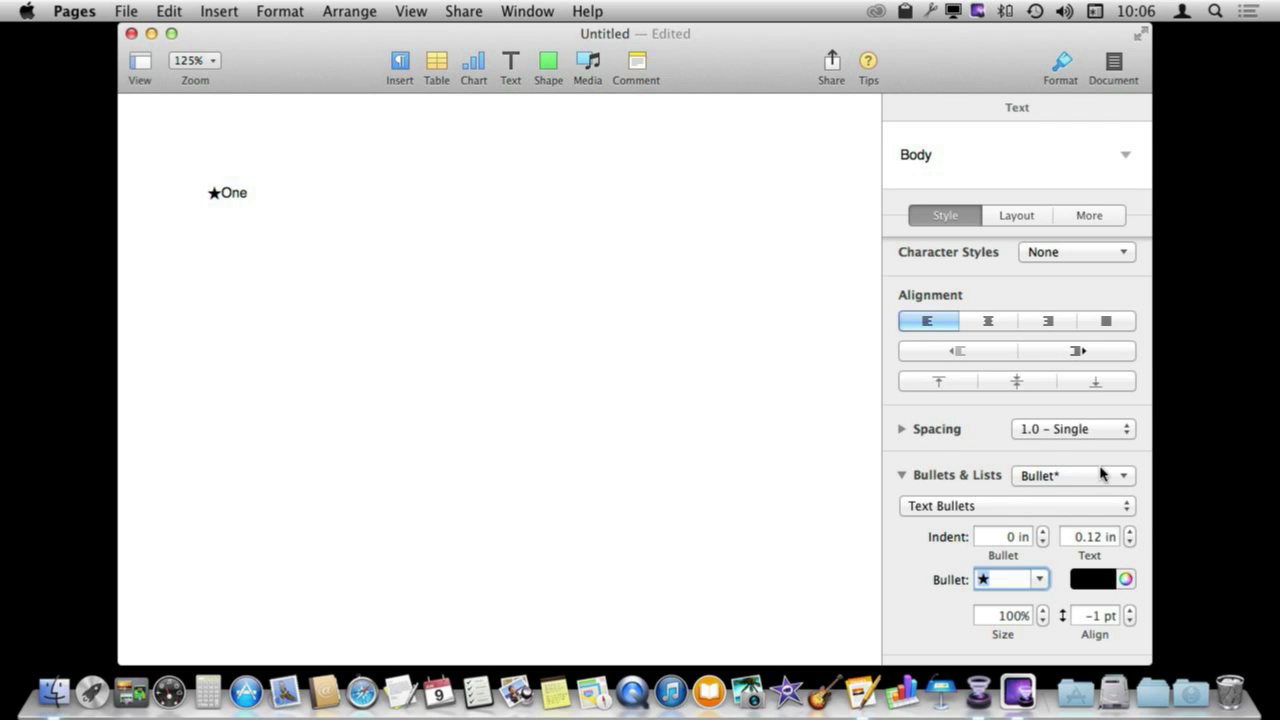
Step: Save the star bullet formatting as a new list style named Test
{"action": "left_click", "coordinate": [1128, 480]}
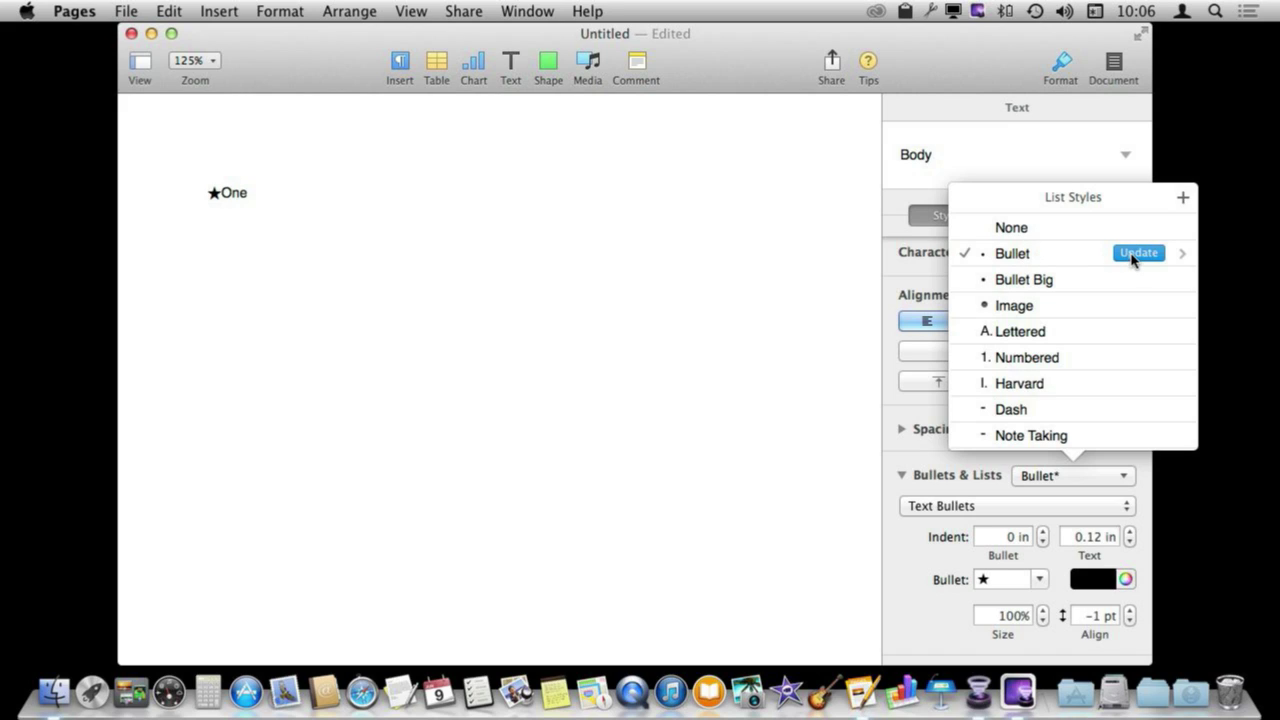
{"action": "left_click", "coordinate": [1183, 198]}
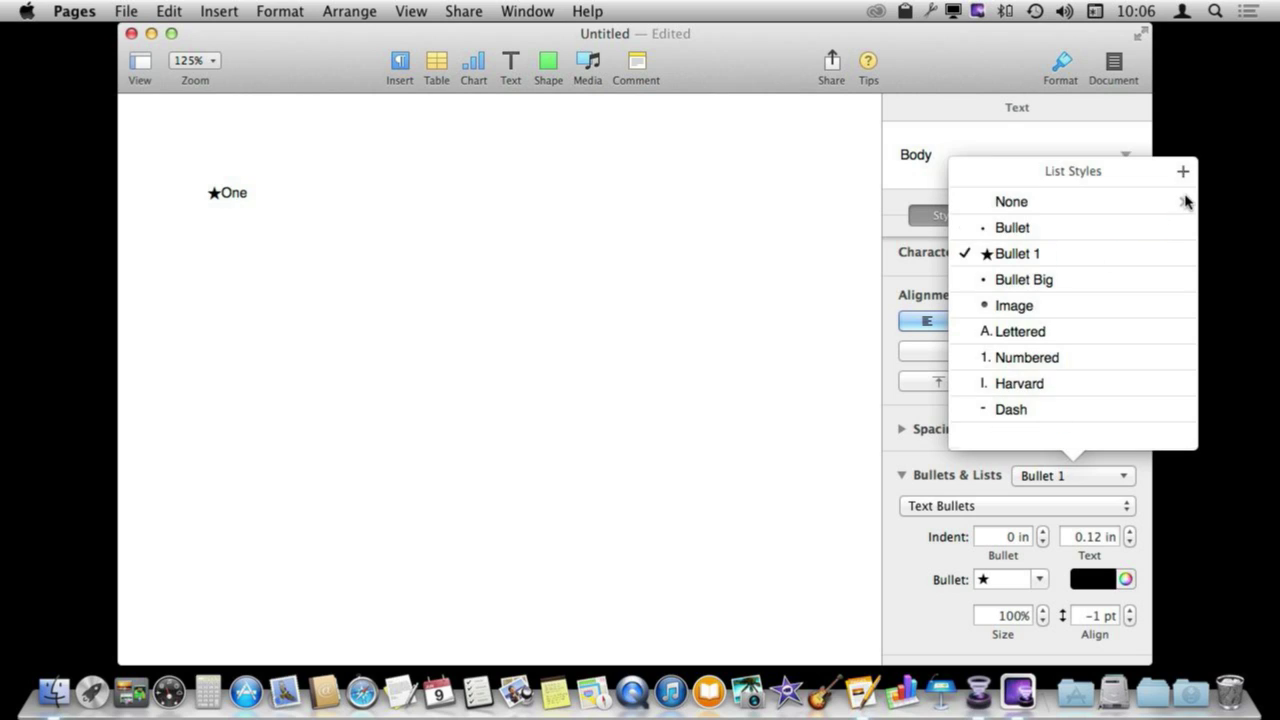
{"action": "type", "text": "Test"}
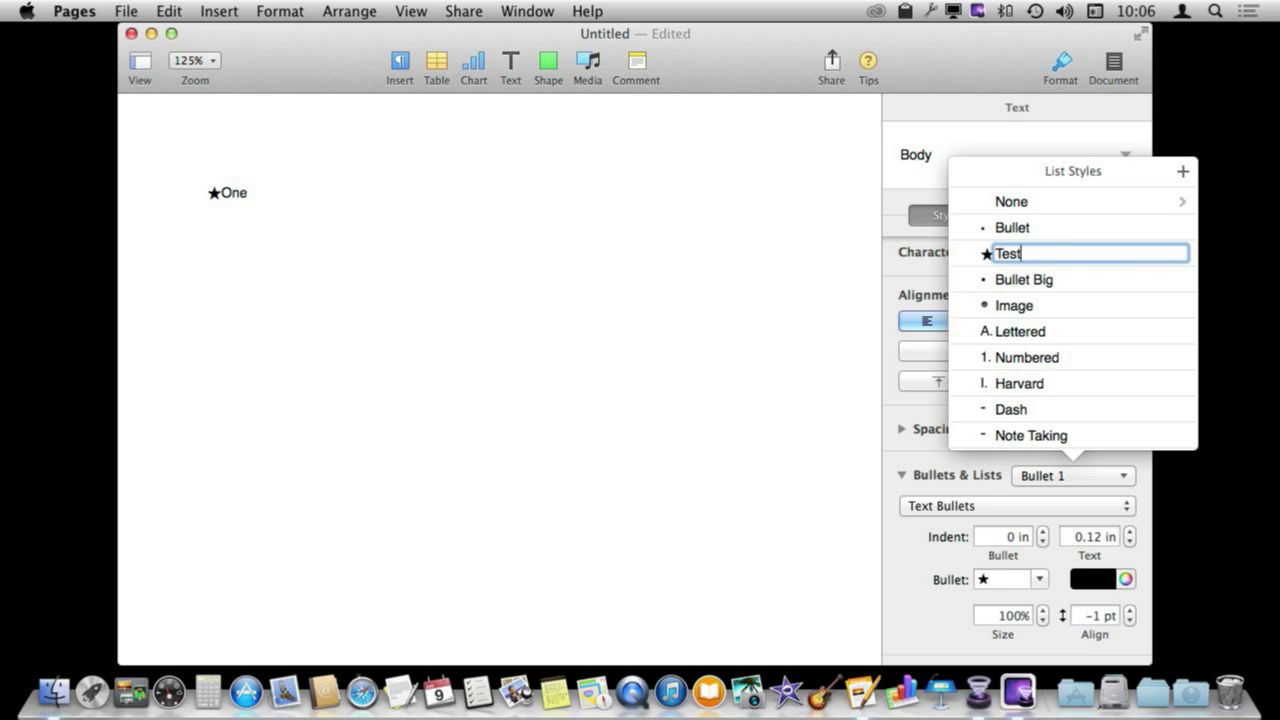
{"action": "key", "text": "Return"}
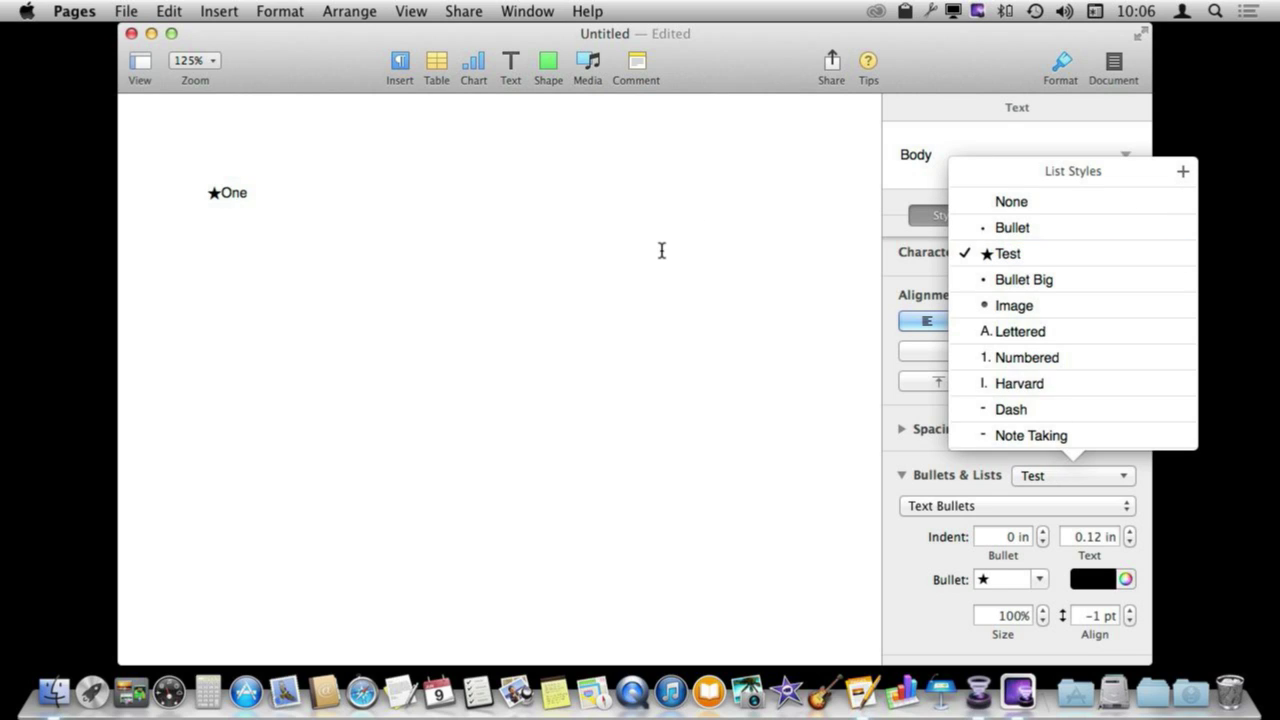
Step: Add the item Two one level below One and give it the four-pointed star bullet
{"action": "left_click", "coordinate": [268, 197]}
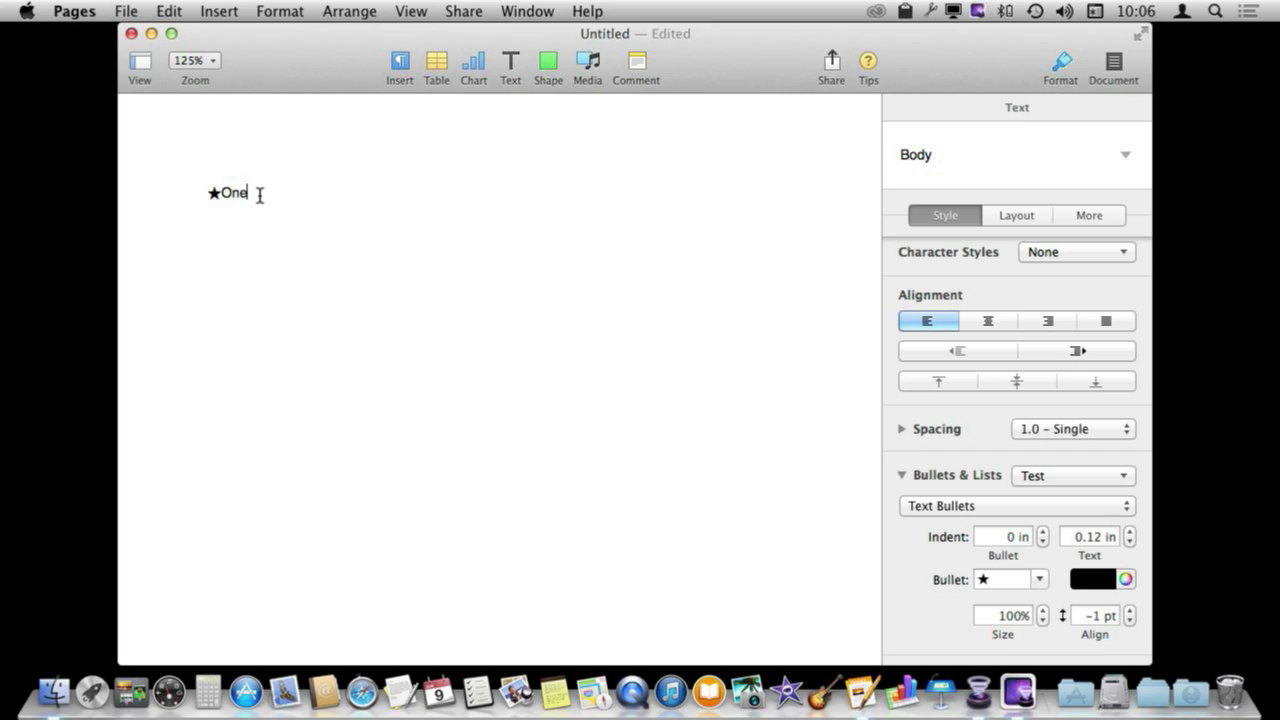
{"action": "key", "text": "Return"}
{"action": "key", "text": "Tab"}
{"action": "left_click", "coordinate": [1039, 579]}
{"action": "left_click", "coordinate": [998, 537]}
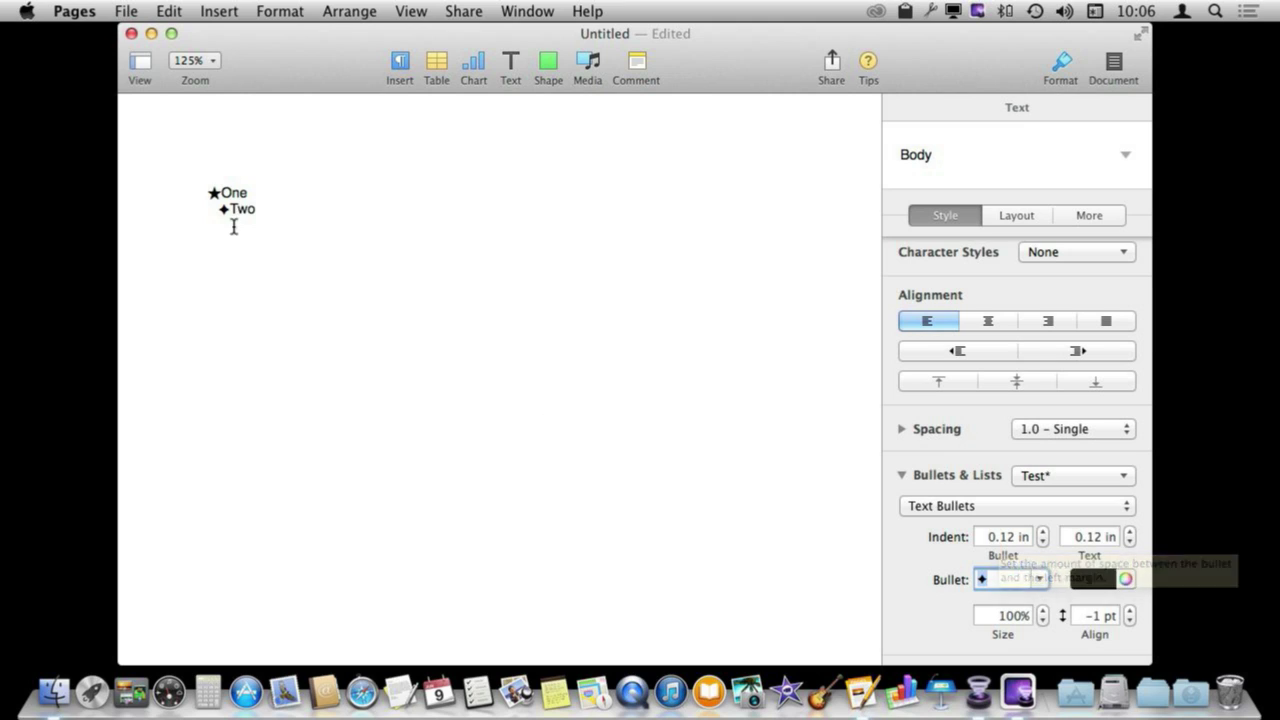
Step: Update the Test list style with the second-level bullet of the item Two
{"action": "left_click", "coordinate": [257, 208]}
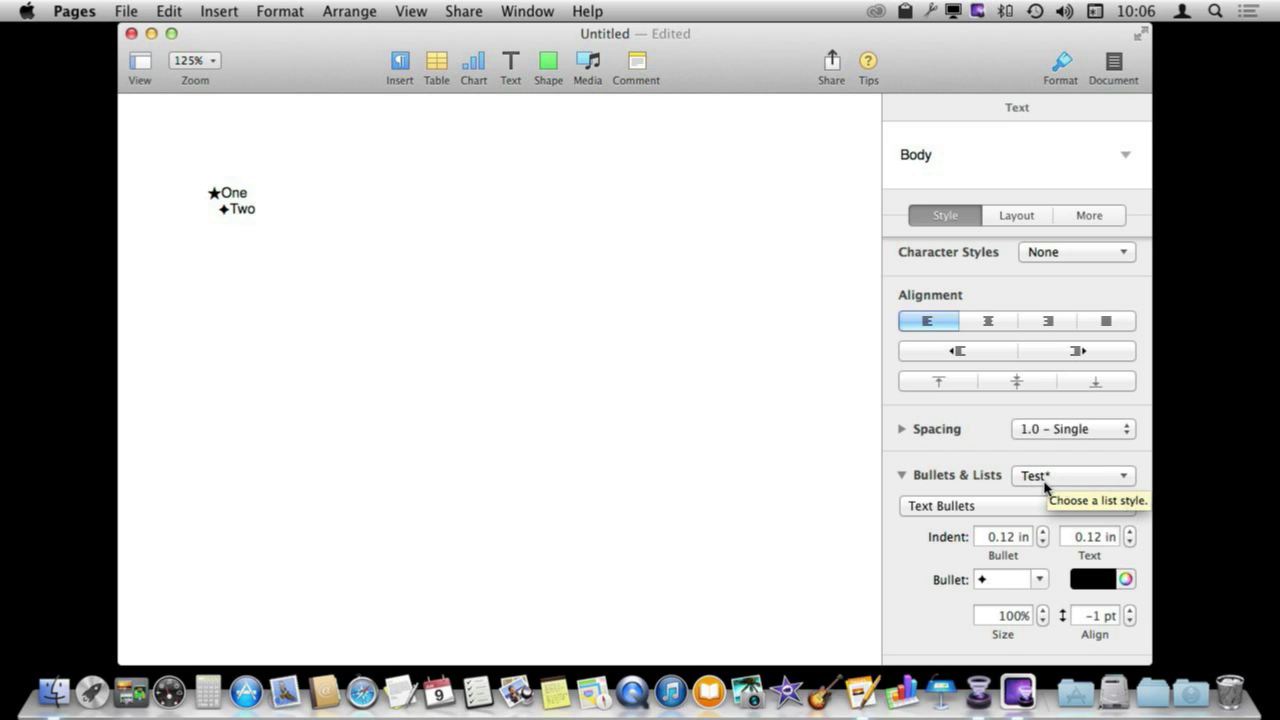
{"action": "left_click", "coordinate": [1124, 476]}
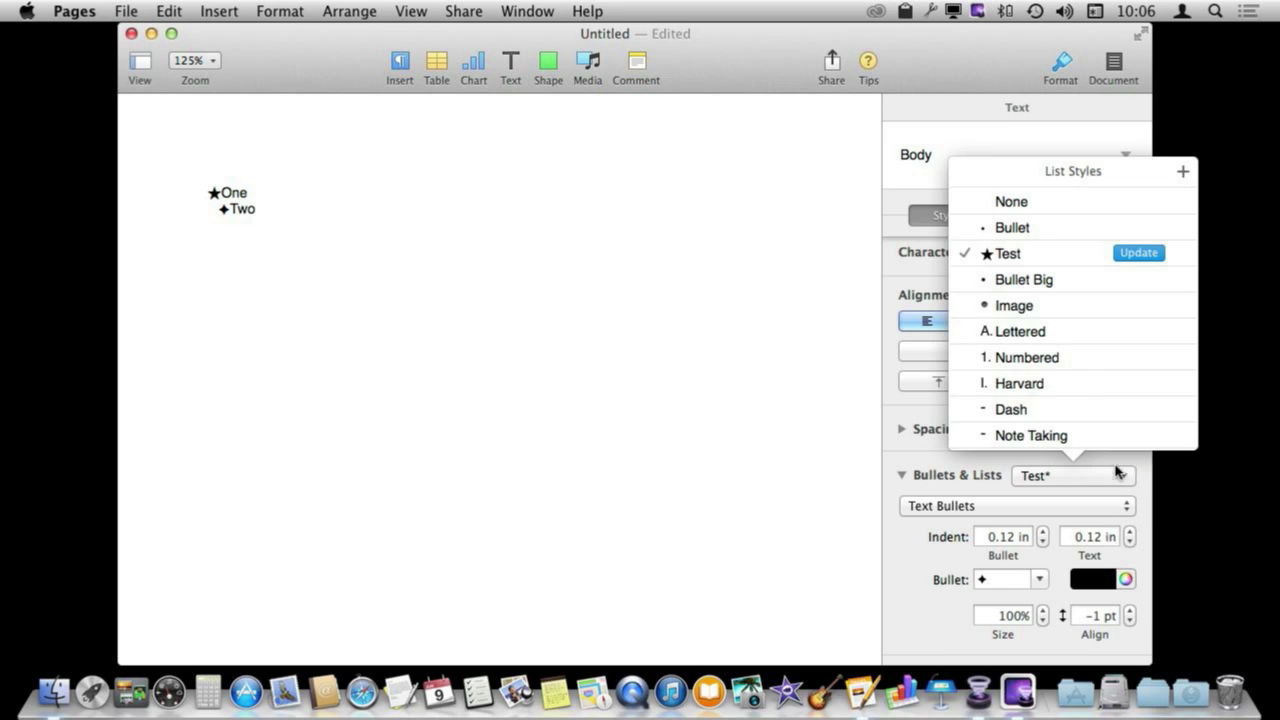
{"action": "left_click", "coordinate": [1140, 253]}
Step: Add the item Three one level below Two and give it the asterisk-shaped star bullet
{"action": "left_click", "coordinate": [262, 208]}
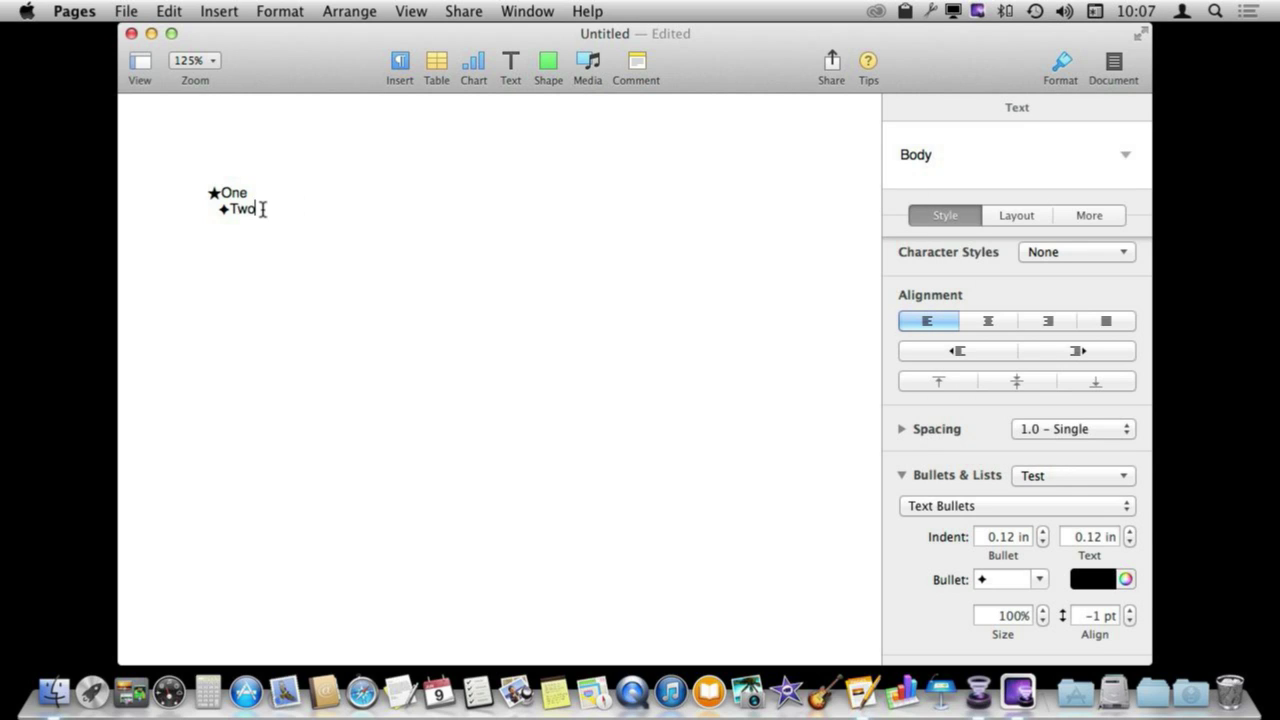
{"action": "key", "text": "Return"}
{"action": "type", "text": "Three"}
{"action": "left_click", "coordinate": [1040, 579]}
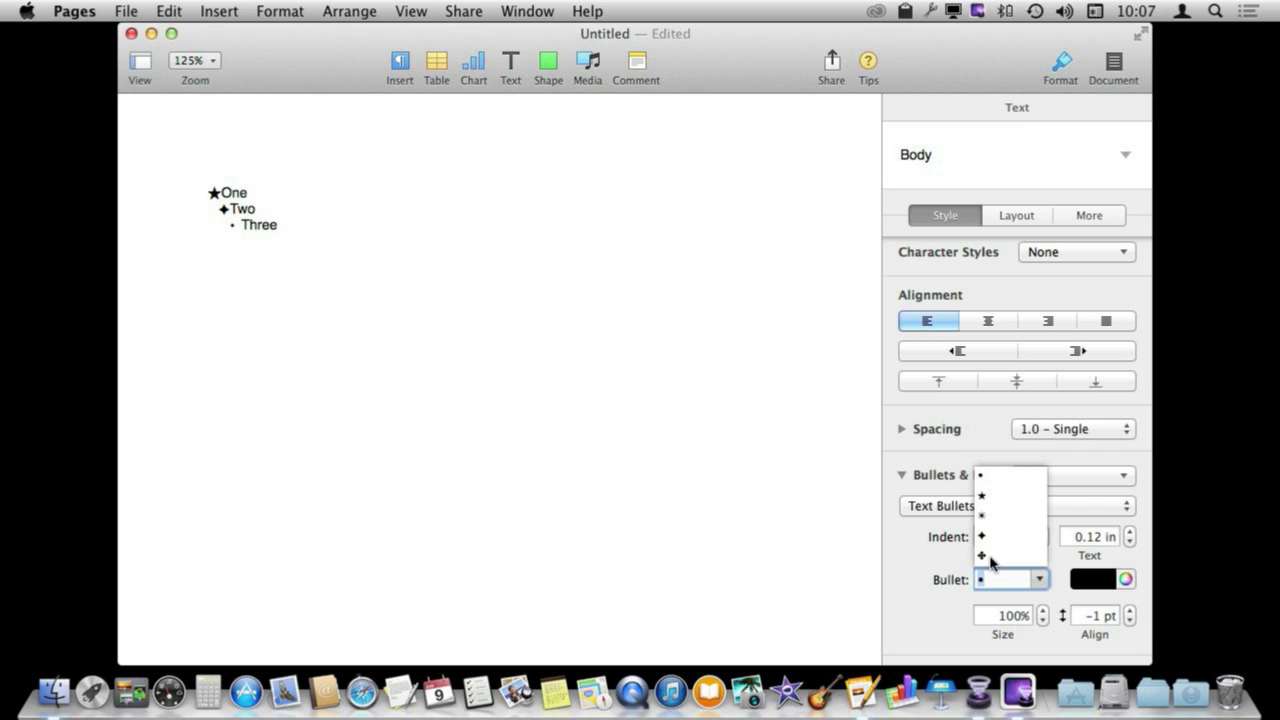
{"action": "left_click", "coordinate": [993, 515]}
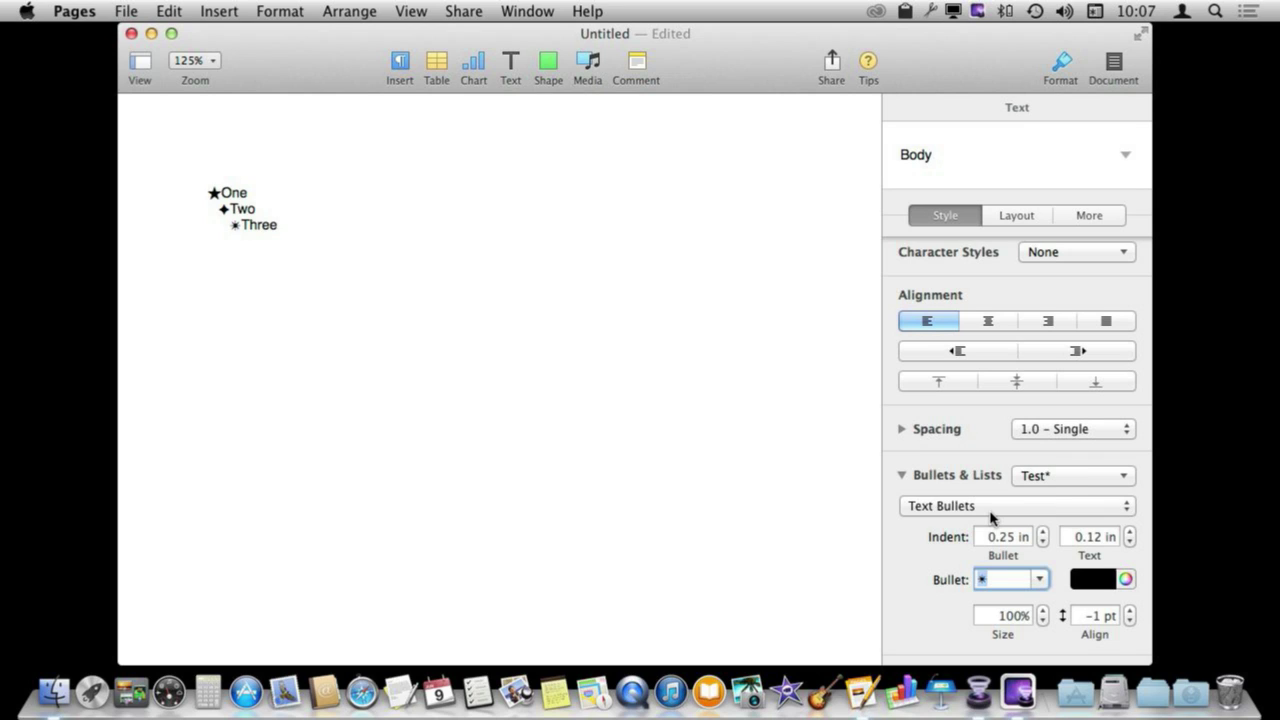
Step: Update the Test list style with the third-level bullet of the item Three
{"action": "left_click", "coordinate": [1102, 481]}
{"action": "left_click", "coordinate": [1150, 255]}
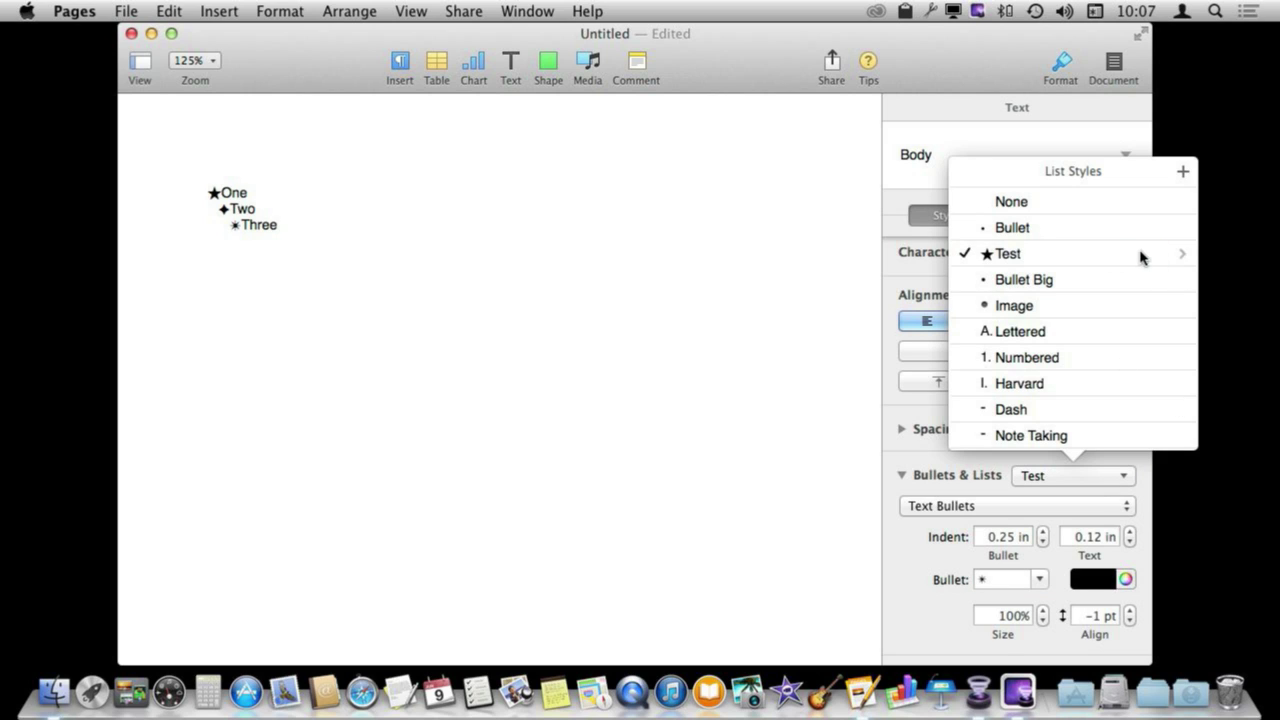
{"action": "left_click", "coordinate": [414, 221]}
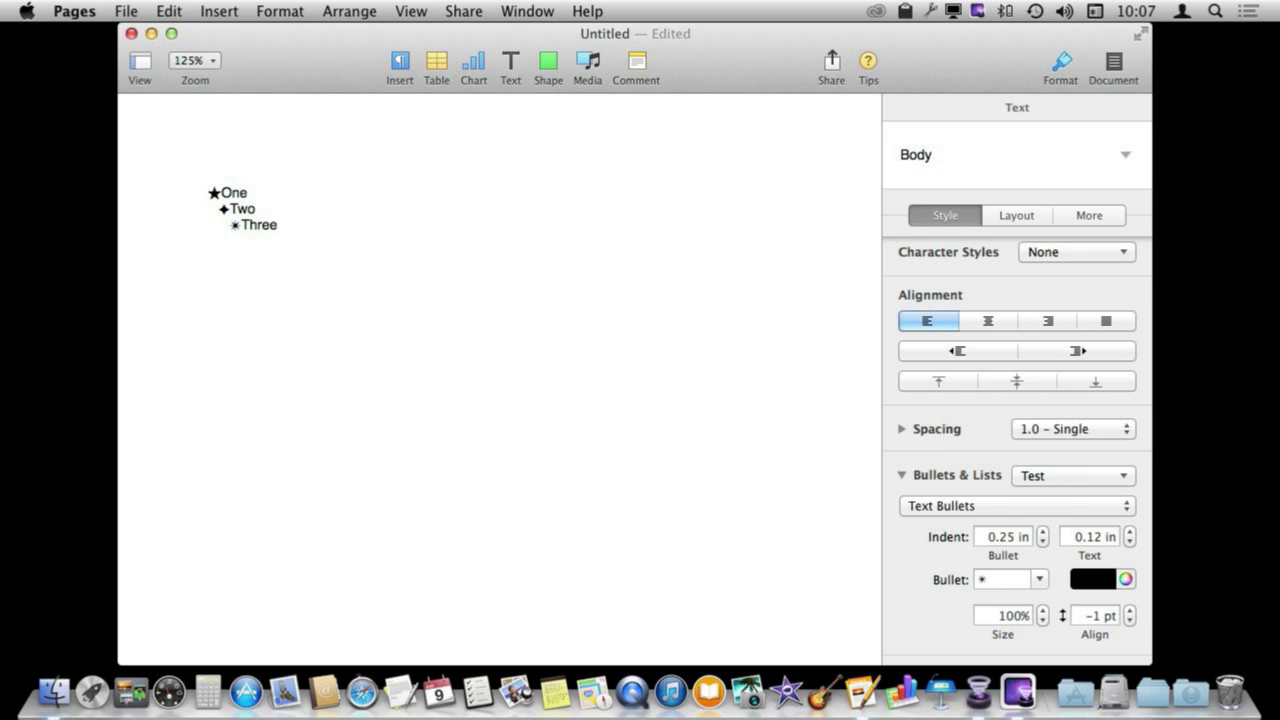
Step: End the list and add three plain lines reading One, Two and Three below it
{"action": "key", "text": "Return"}
{"action": "key", "text": "Return"}
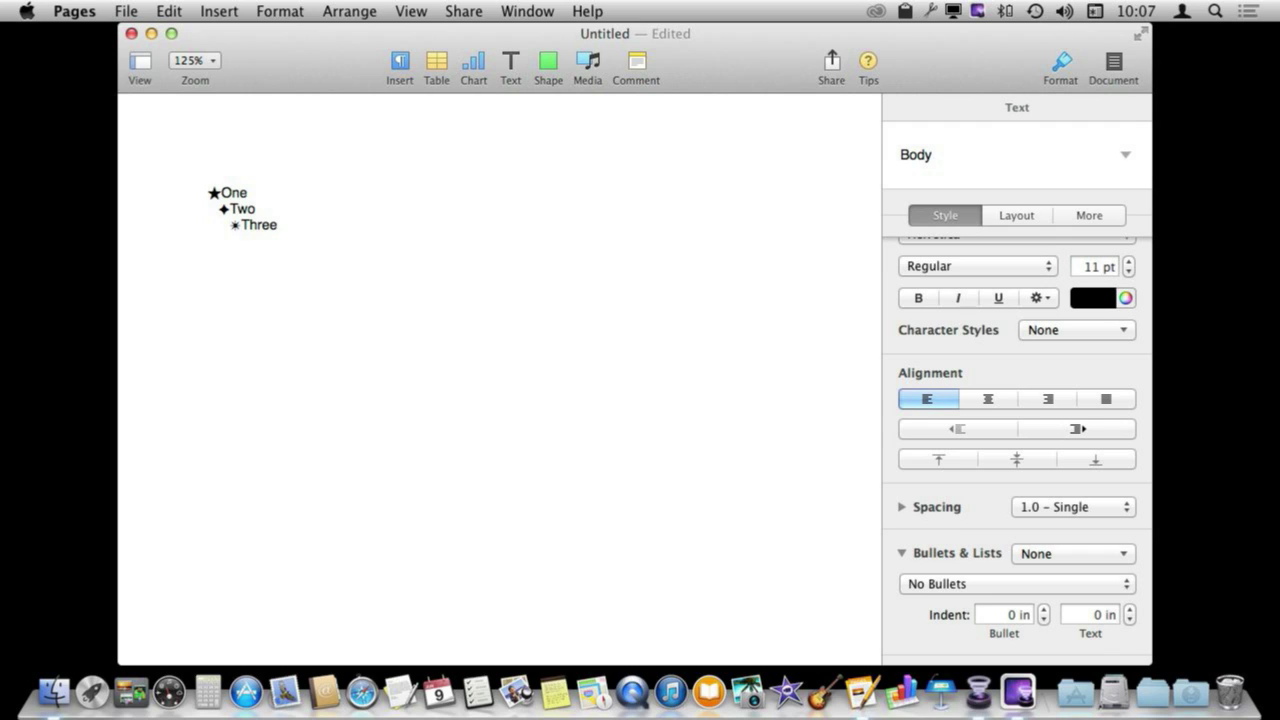
{"action": "type", "text": "Tw"}
{"action": "type", "text": "ee"}
Step: Apply the Test list style to the three plain lines One, Two and Three
{"action": "left_click_drag", "start_coordinate": [248, 309], "coordinate": [186, 277]}
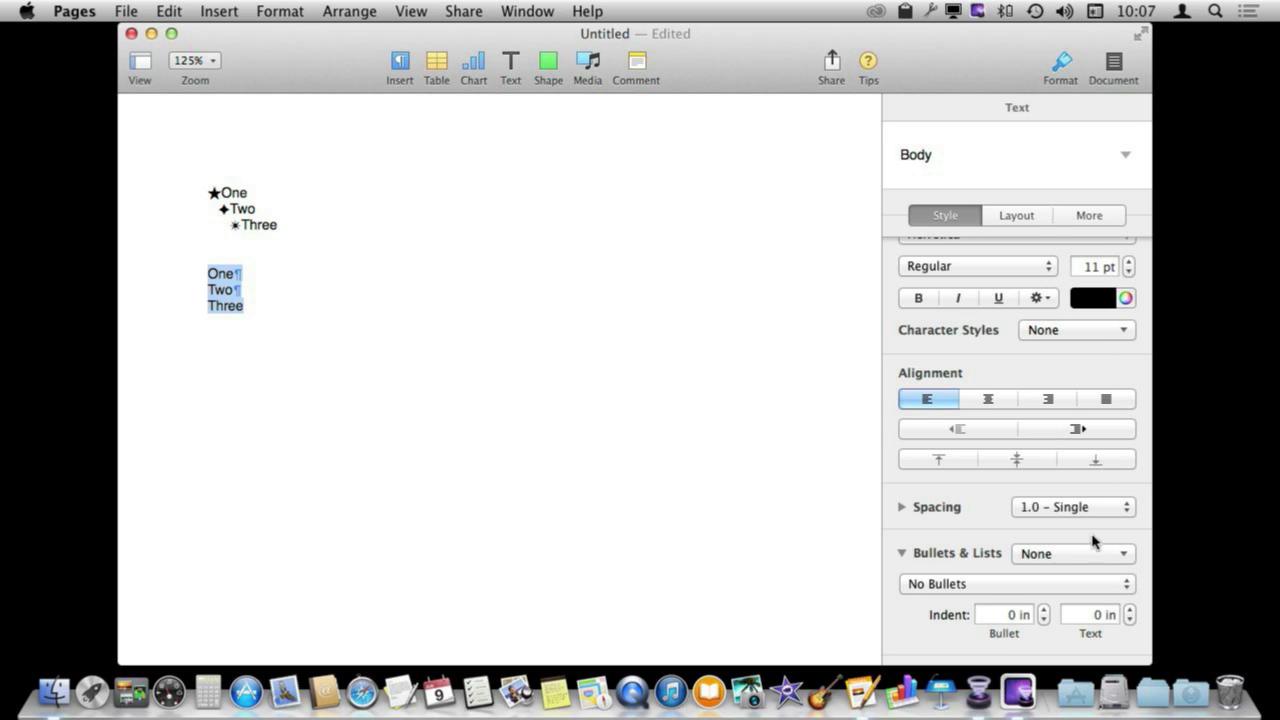
{"action": "left_click", "coordinate": [1114, 558]}
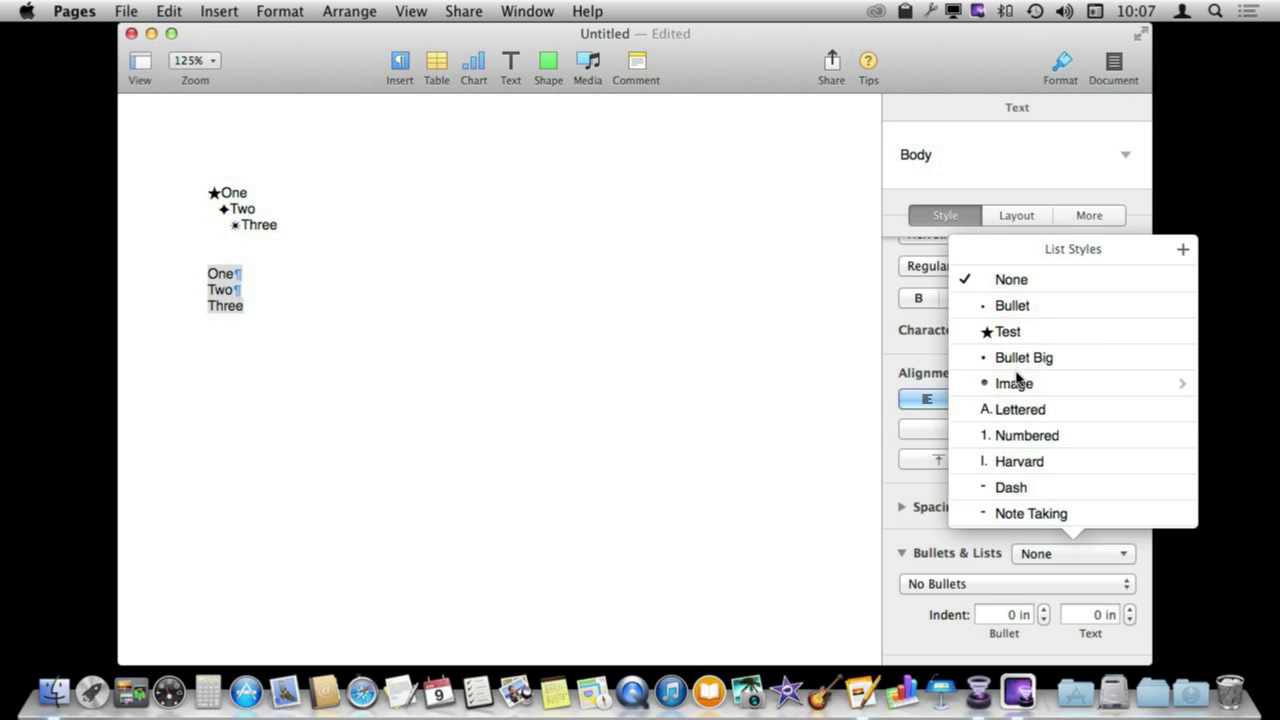
{"action": "left_click", "coordinate": [1016, 333]}
Step: In the second list, indent the item Two by one level and the item Three by two levels
{"action": "left_click", "coordinate": [257, 290]}
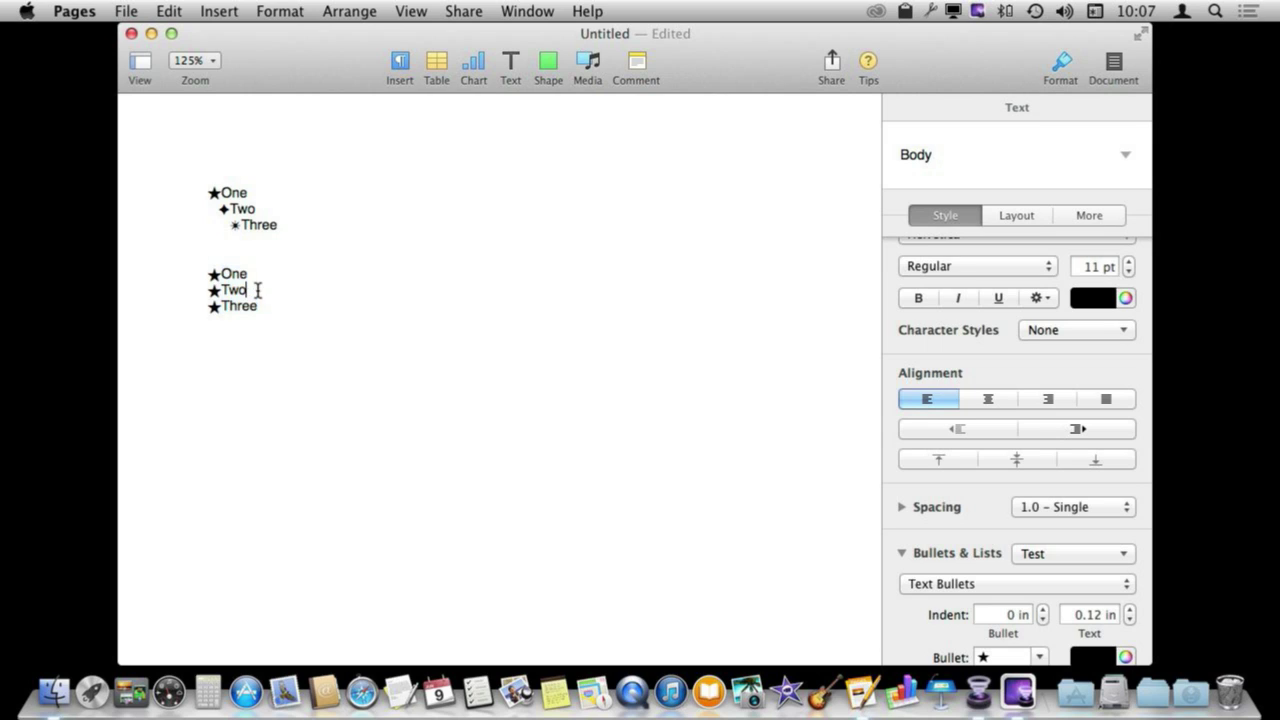
{"action": "key", "text": "Tab"}
{"action": "left_click", "coordinate": [258, 306]}
{"action": "key", "text": "Tab"}
{"action": "key", "text": "Tab"}
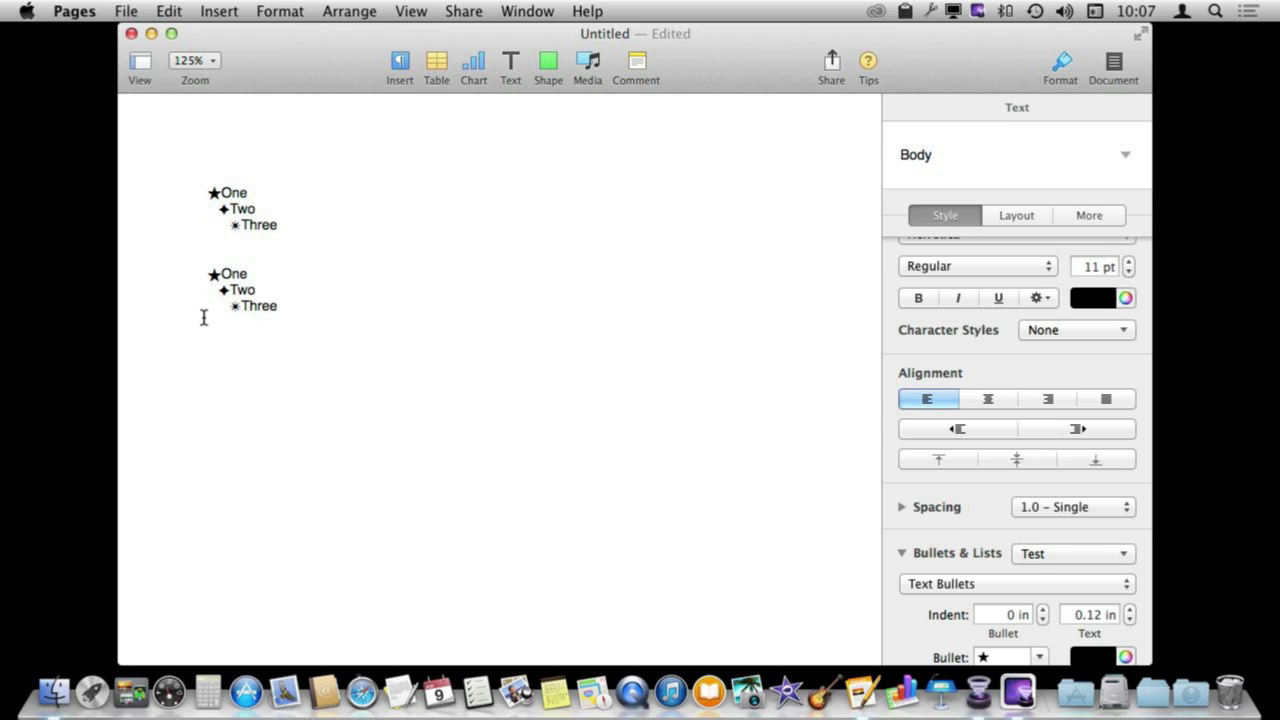
{"action": "left_click", "coordinate": [286, 229]}
{"action": "left_click", "coordinate": [191, 177], "text": "shift"}
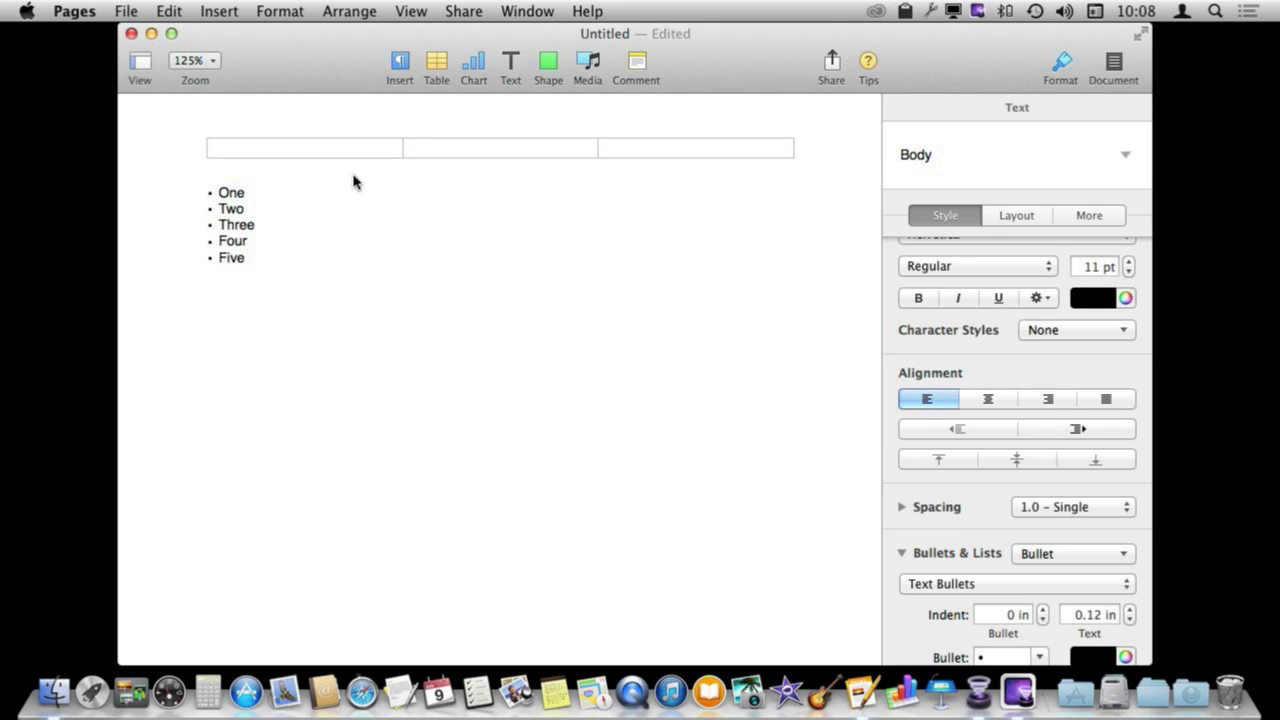
Step: Apply the Numbered list style to all five items, One through Five
{"action": "left_click_drag", "start_coordinate": [263, 258], "coordinate": [228, 187]}
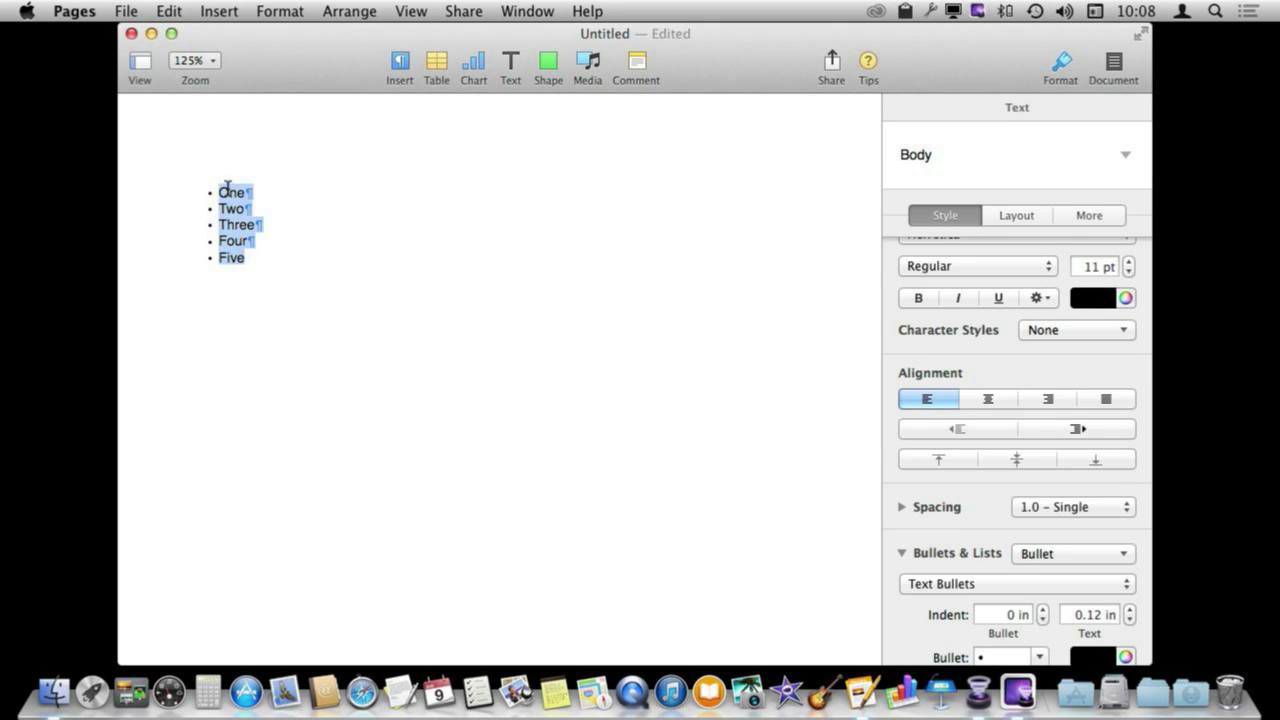
{"action": "left_click", "coordinate": [1033, 560]}
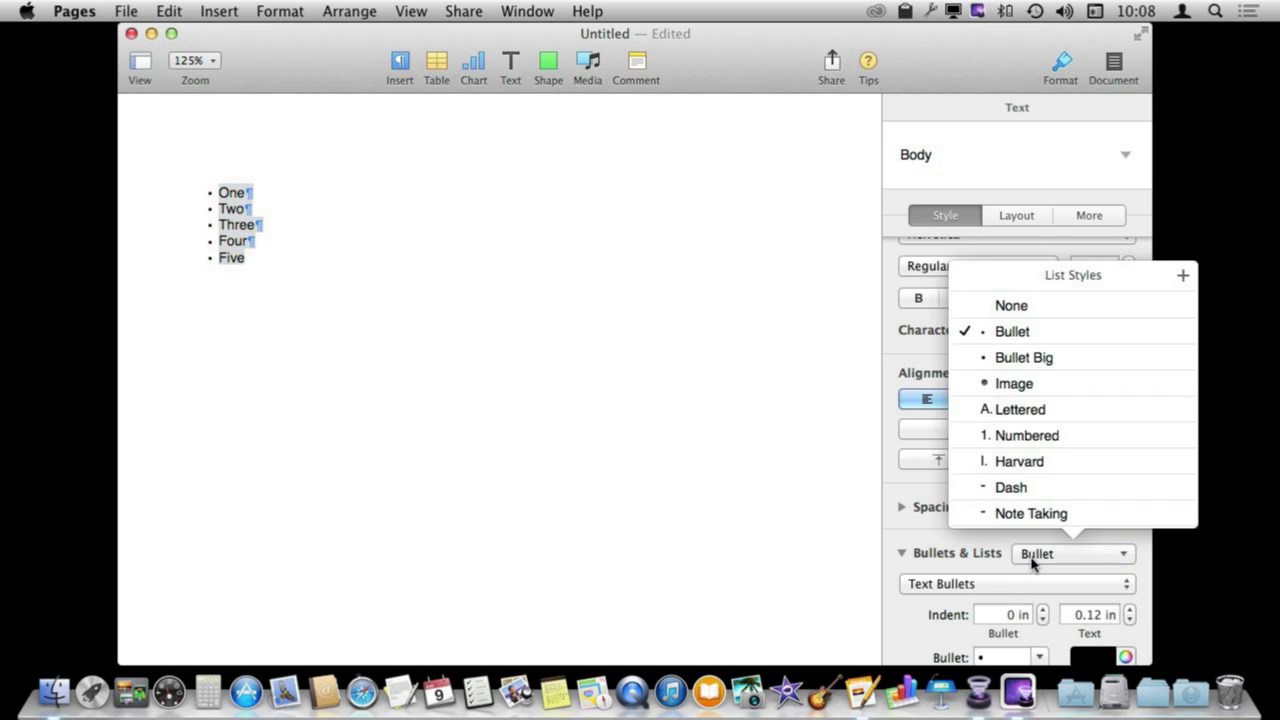
{"action": "left_click", "coordinate": [1006, 443]}
Step: Insert unnumbered blank lines between the items Three and Four of the numbered list
{"action": "left_click", "coordinate": [283, 234]}
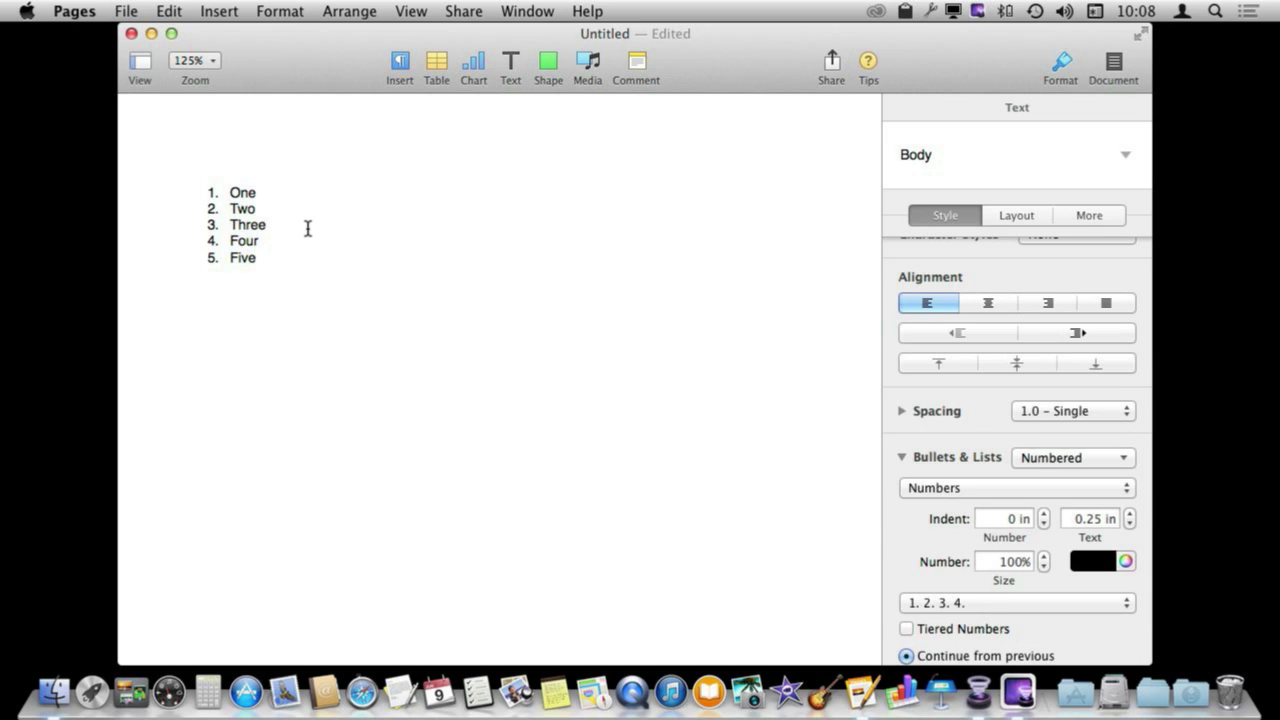
{"action": "key", "text": "Return"}
{"action": "key", "text": "Return"}
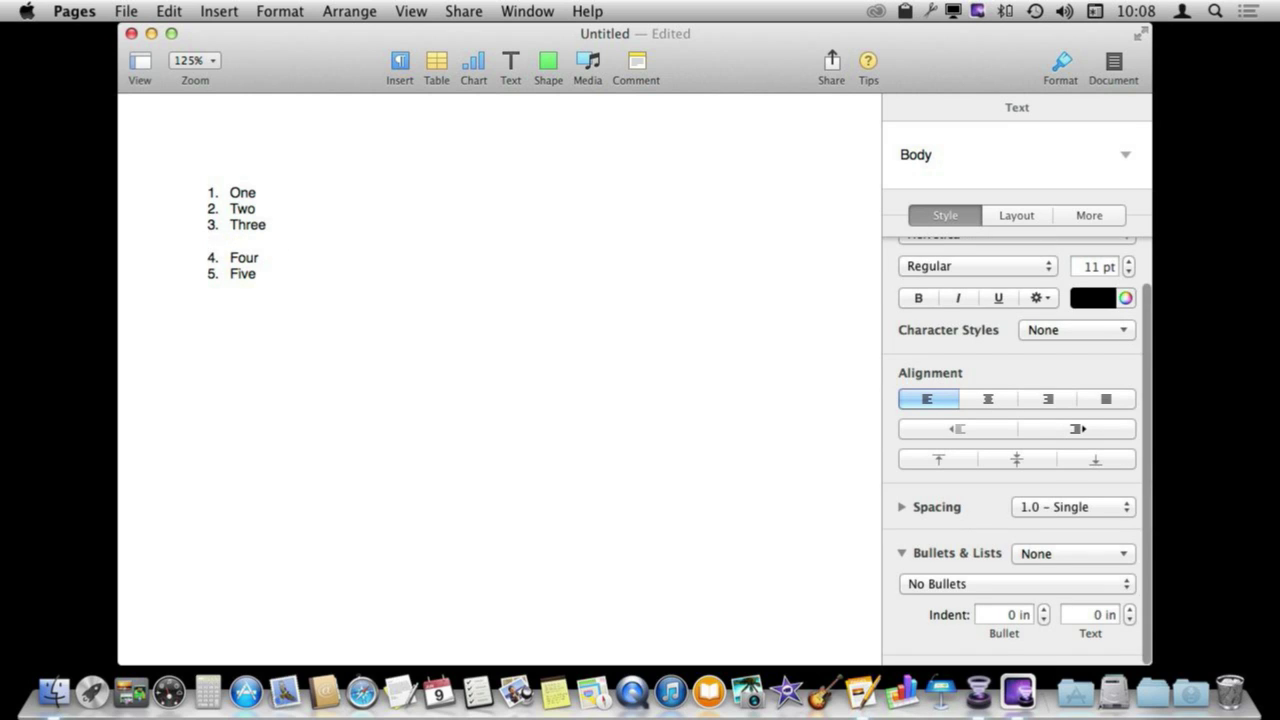
{"action": "key", "text": "Return"}
{"action": "key", "text": "Return"}
{"action": "key", "text": "Return"}
{"action": "key", "text": "Return"}
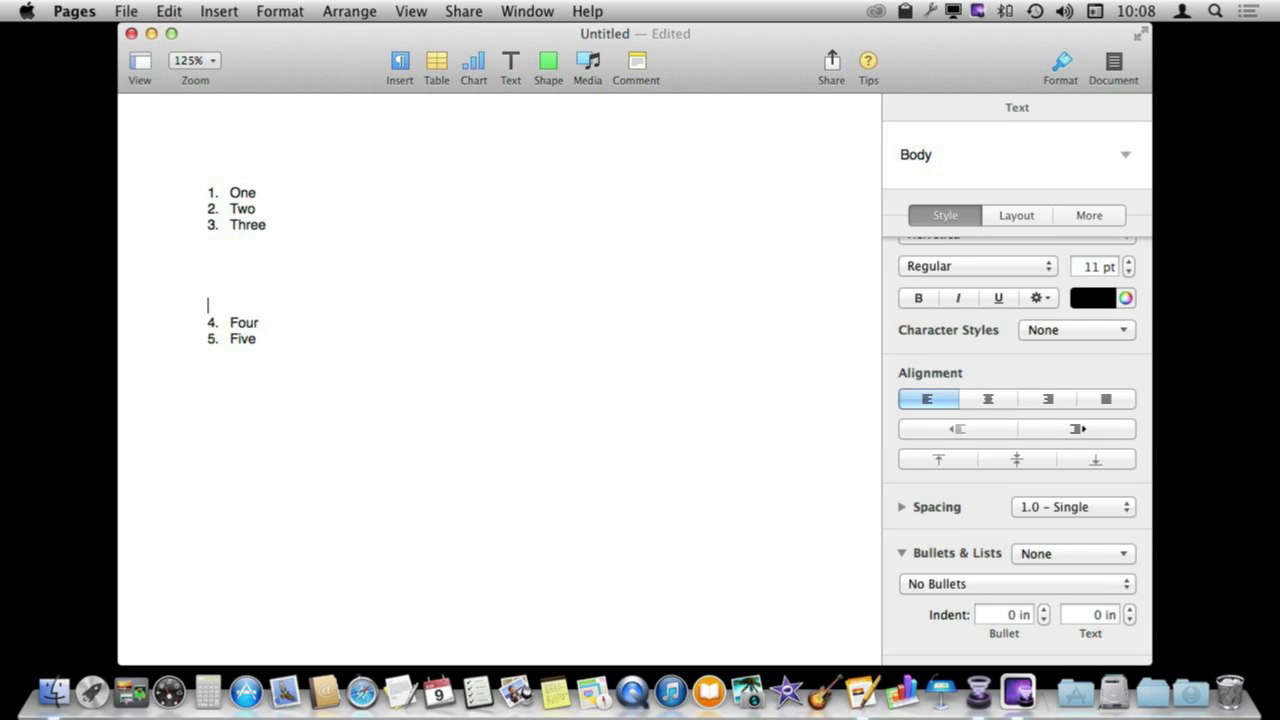
Step: Restart the numbering from 1 at the item Four
{"action": "left_click", "coordinate": [230, 338]}
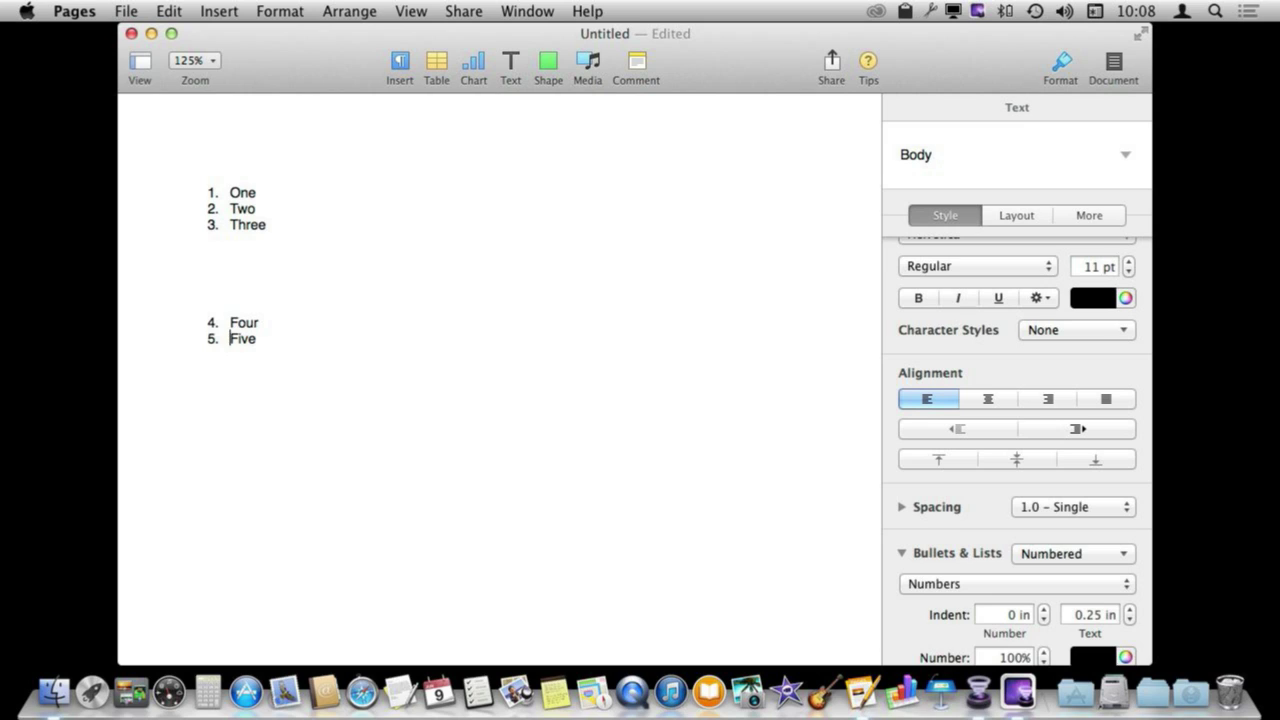
{"action": "key", "text": "Up"}
{"action": "key", "text": "Up"}
{"action": "key", "text": "Up"}
{"action": "key", "text": "Up"}
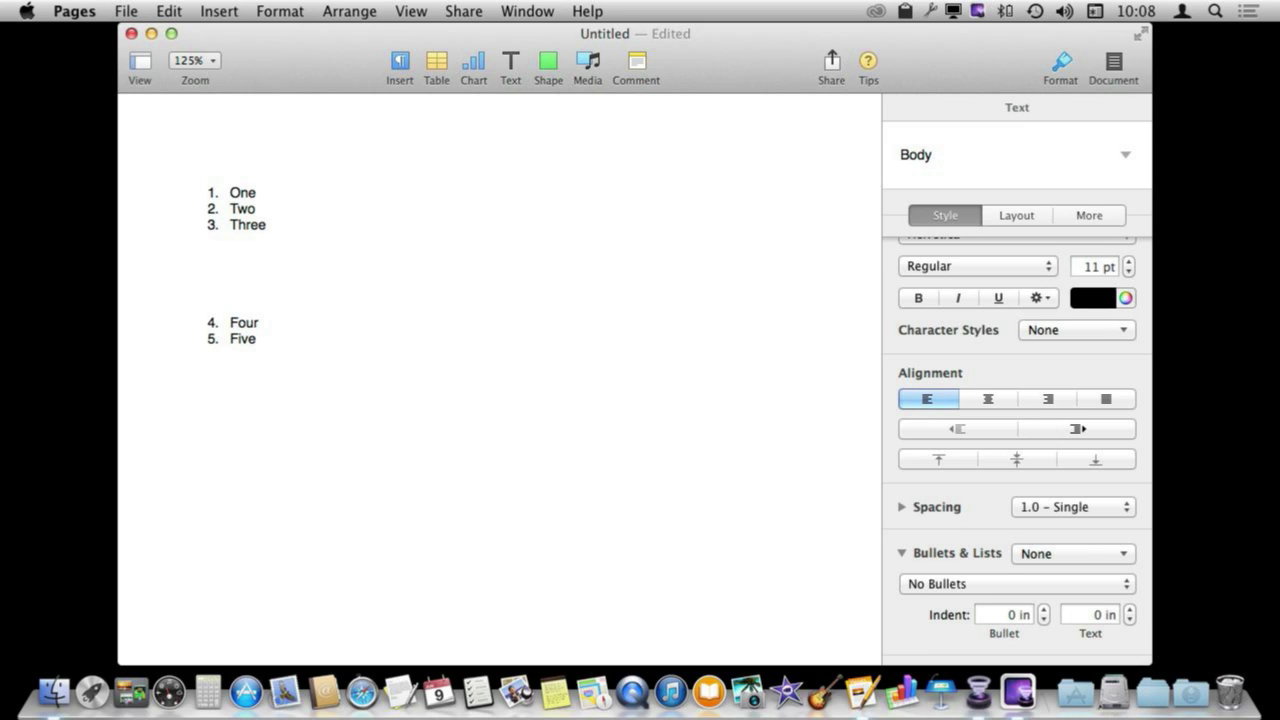
{"action": "key", "text": "Down"}
{"action": "key", "text": "Down"}
{"action": "key", "text": "Down"}
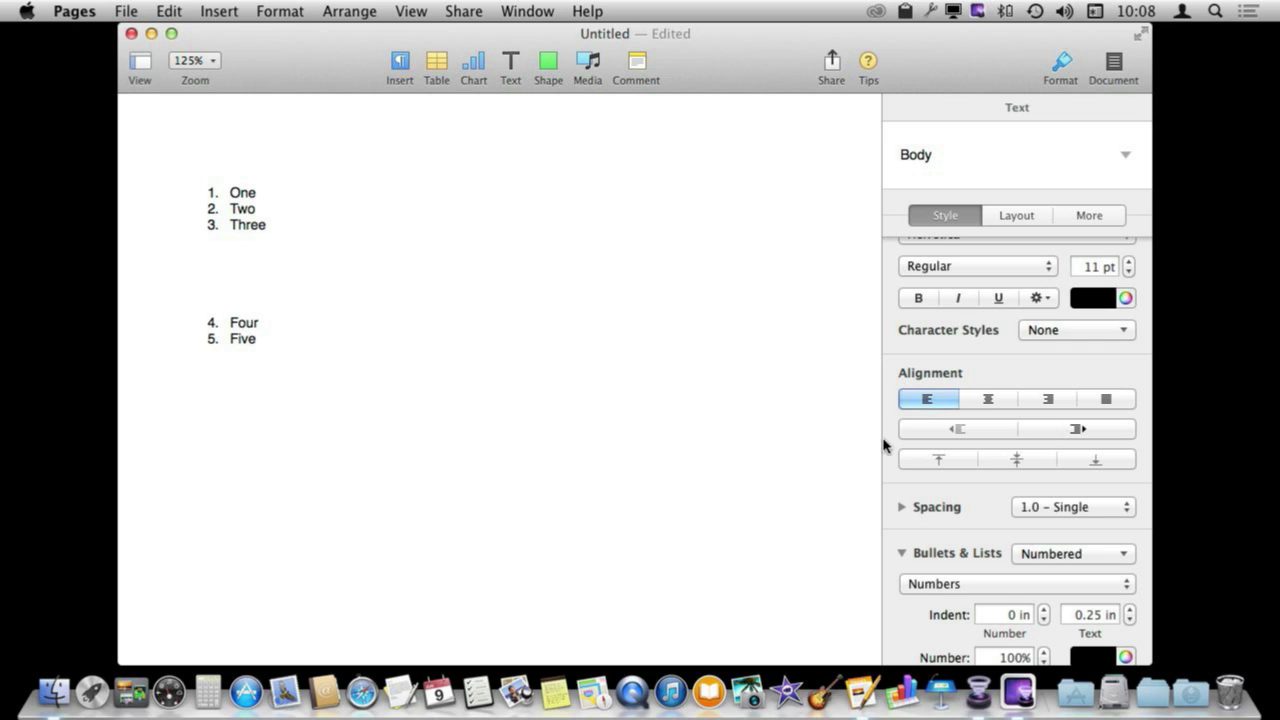
{"action": "scroll", "coordinate": [917, 520], "scroll_direction": "down", "scroll_amount": 5}
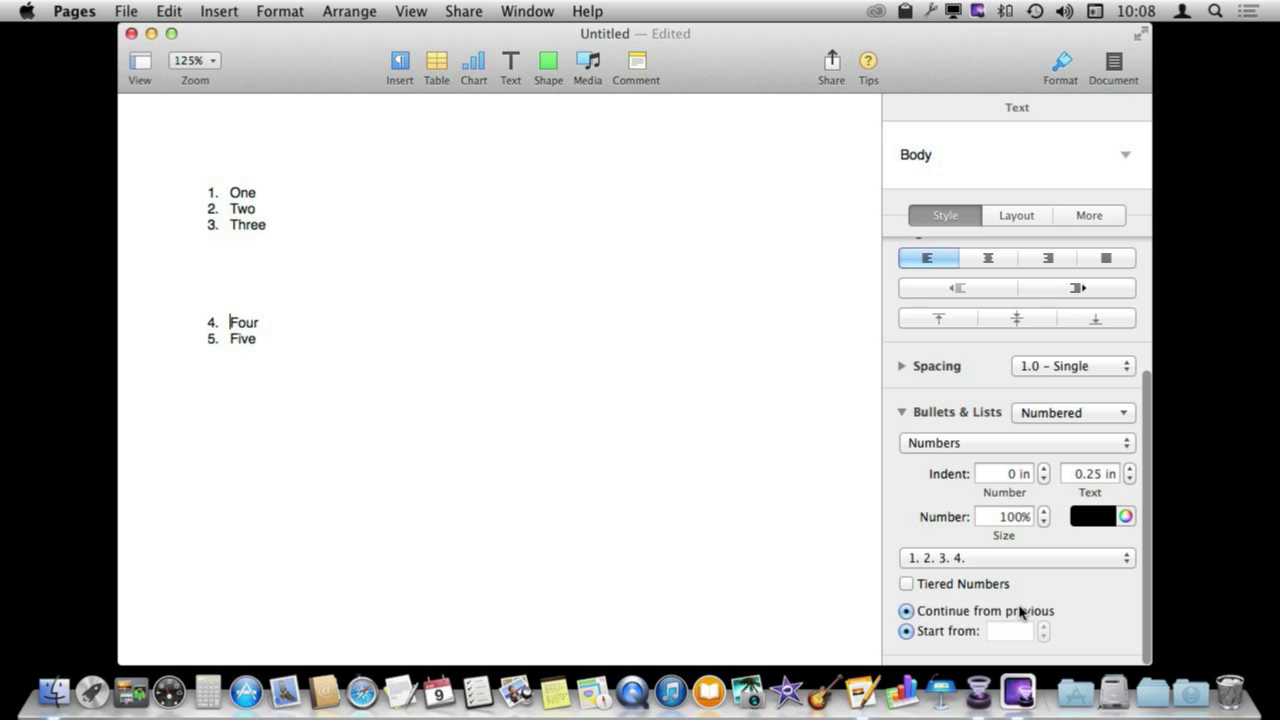
{"action": "left_click", "coordinate": [907, 632]}
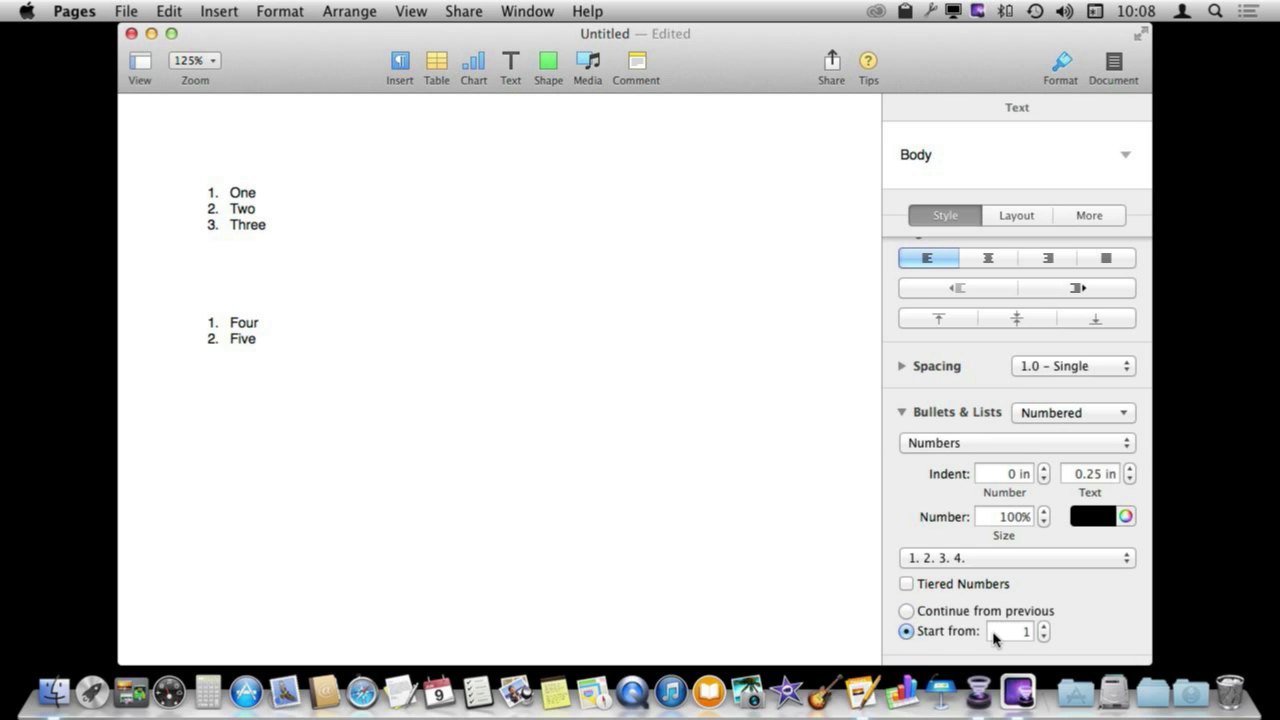
Step: Switch the item Four to continue from the previous numbers, and set its numbering to start from 5 instead
{"action": "left_click", "coordinate": [907, 610]}
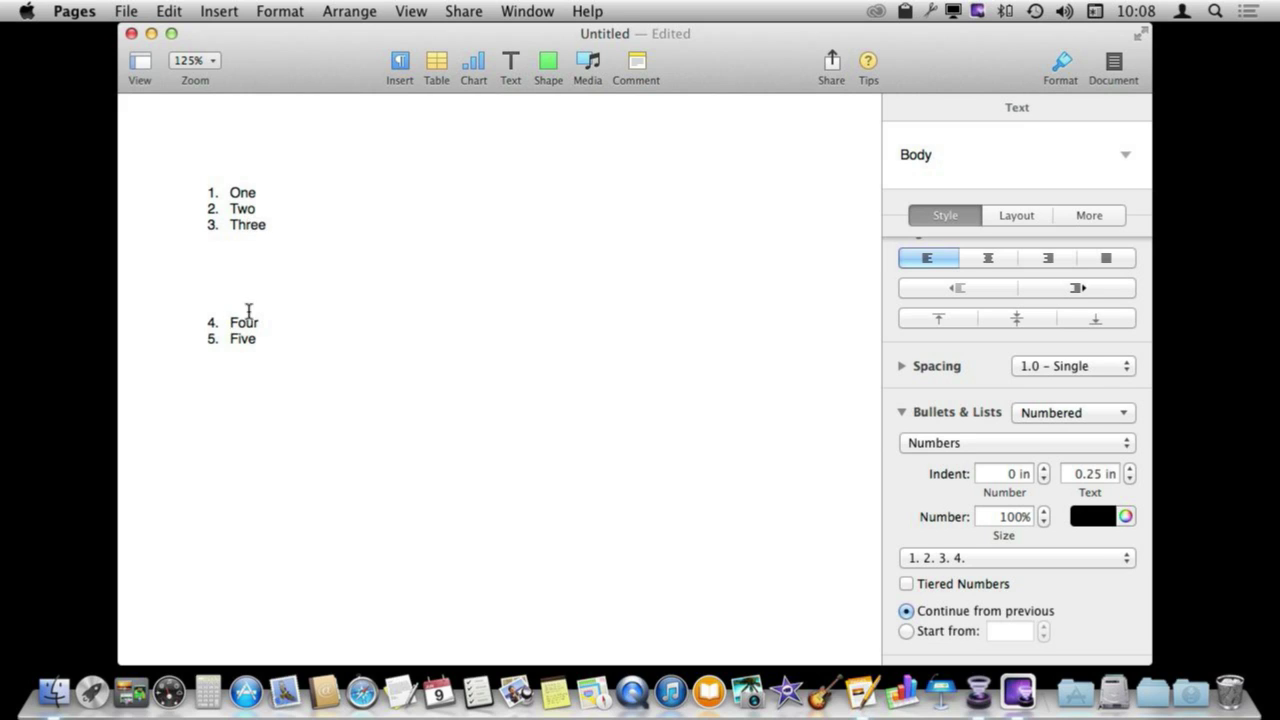
{"action": "left_click", "coordinate": [906, 632]}
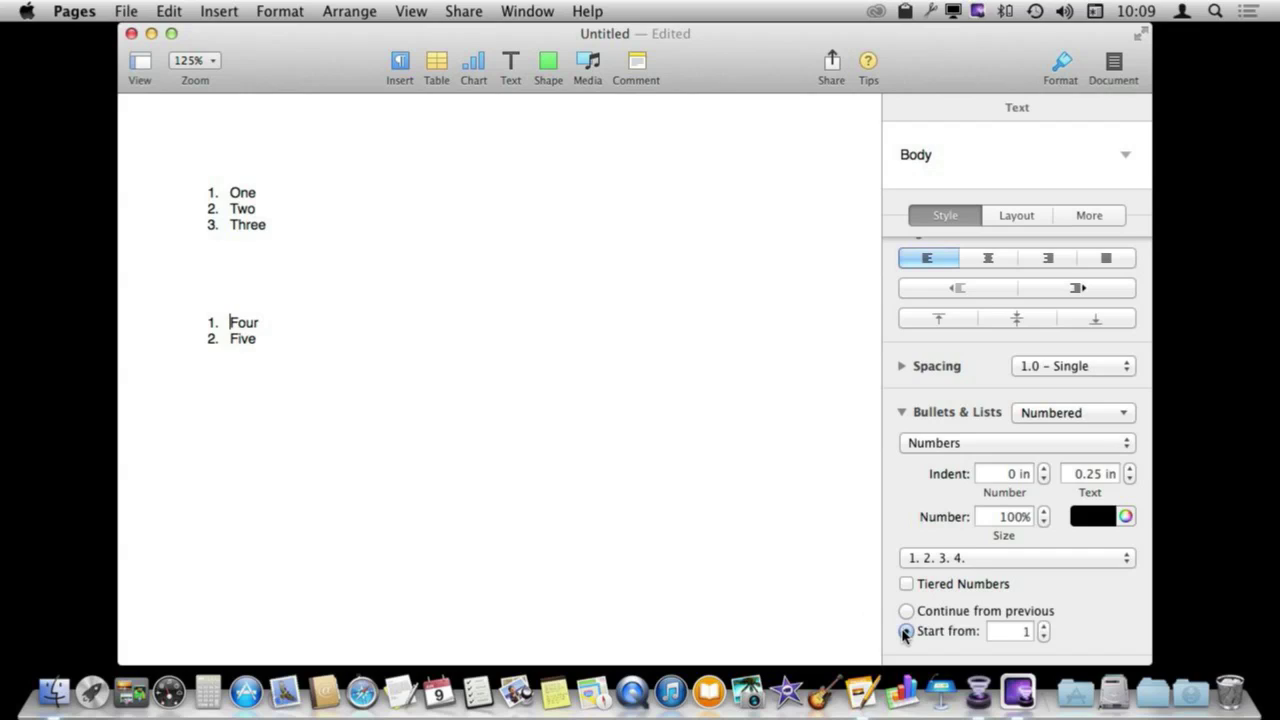
{"action": "left_click", "coordinate": [1045, 626]}
{"action": "left_click", "coordinate": [1045, 626]}
{"action": "left_click", "coordinate": [1045, 626]}
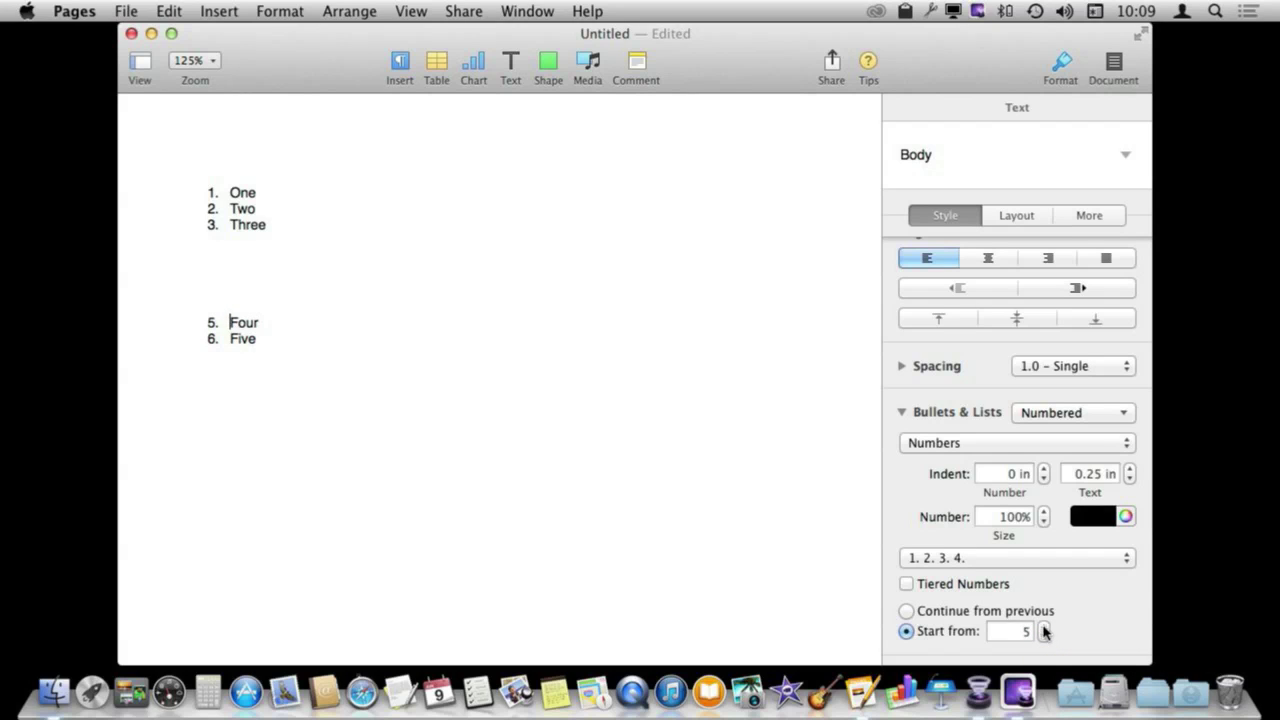
Step: Undo the start-number changes and the blank lines between the items Three and Four
{"action": "key", "text": "super+z"}
{"action": "scroll", "coordinate": [1005, 598], "scroll_direction": "down", "scroll_amount": 3}
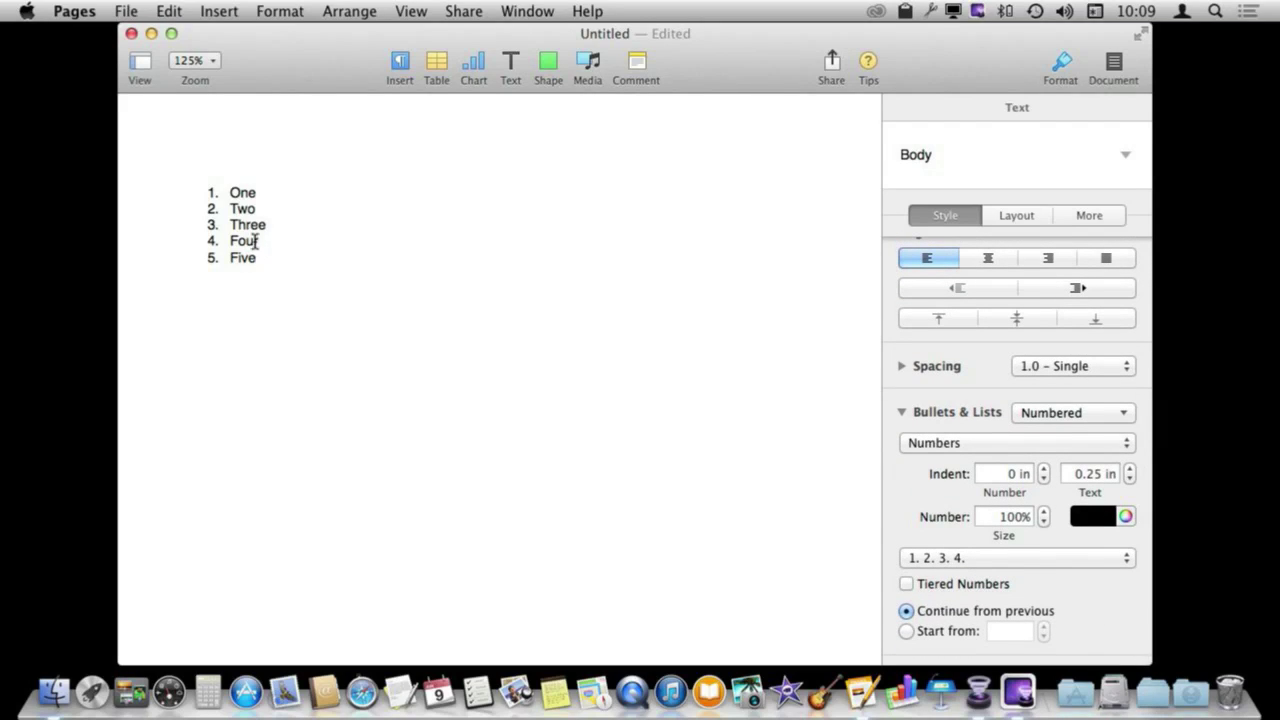
Step: Enable tiered numbers for all five items of the numbered list
{"action": "left_click_drag", "start_coordinate": [288, 256], "coordinate": [215, 200]}
{"action": "left_click", "coordinate": [287, 270]}
{"action": "left_click_drag", "start_coordinate": [303, 266], "coordinate": [210, 191]}
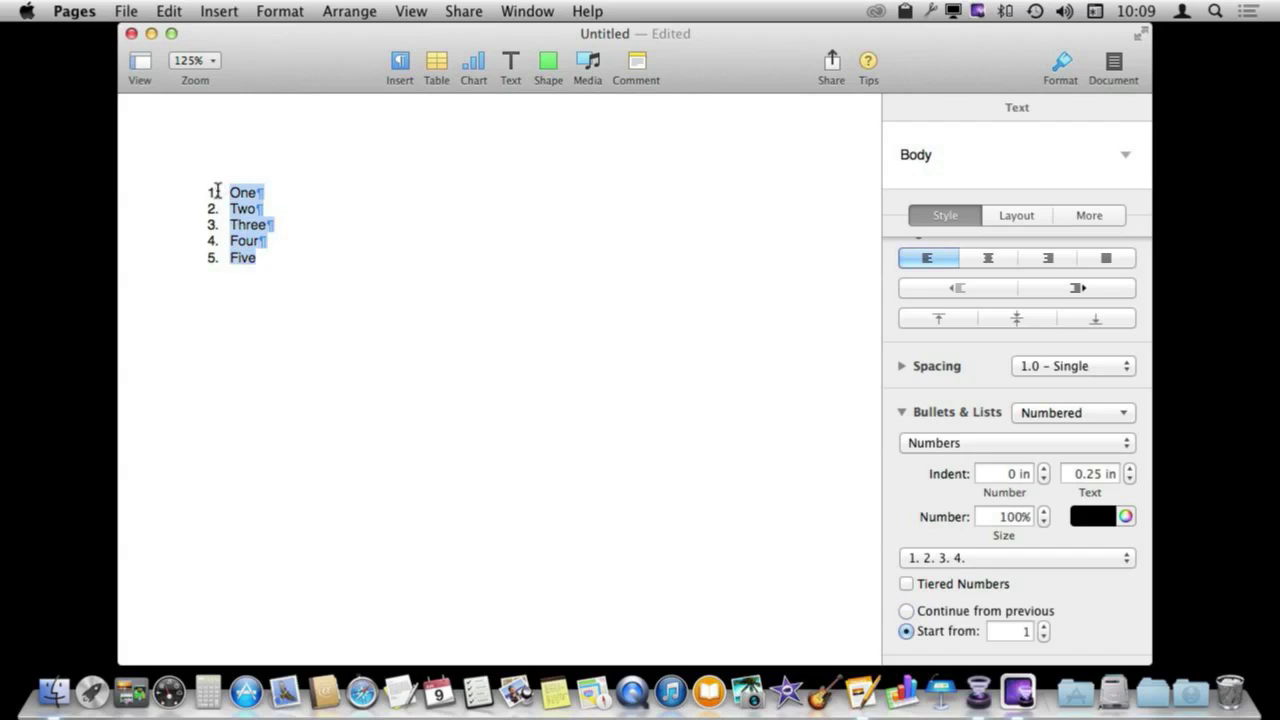
{"action": "left_click", "coordinate": [958, 584]}
Step: Indent the items Two and Three by one level beneath the item One
{"action": "left_click", "coordinate": [231, 207]}
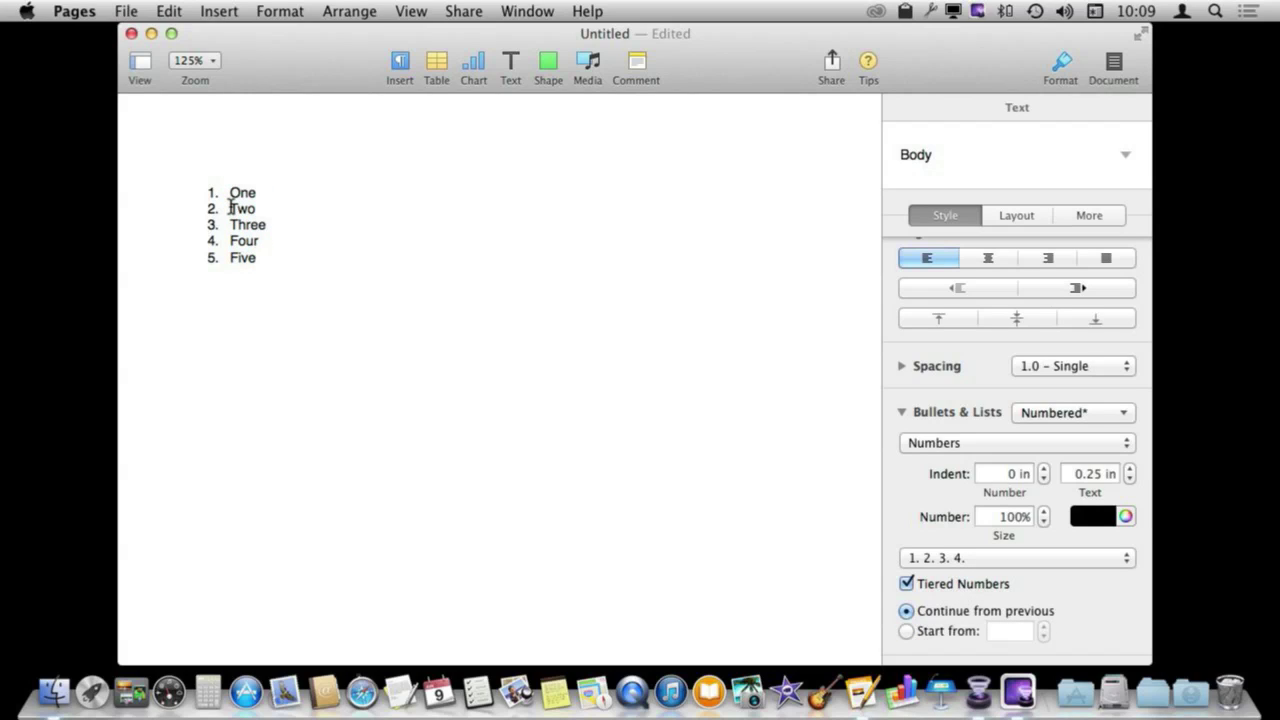
{"action": "key", "text": "Tab"}
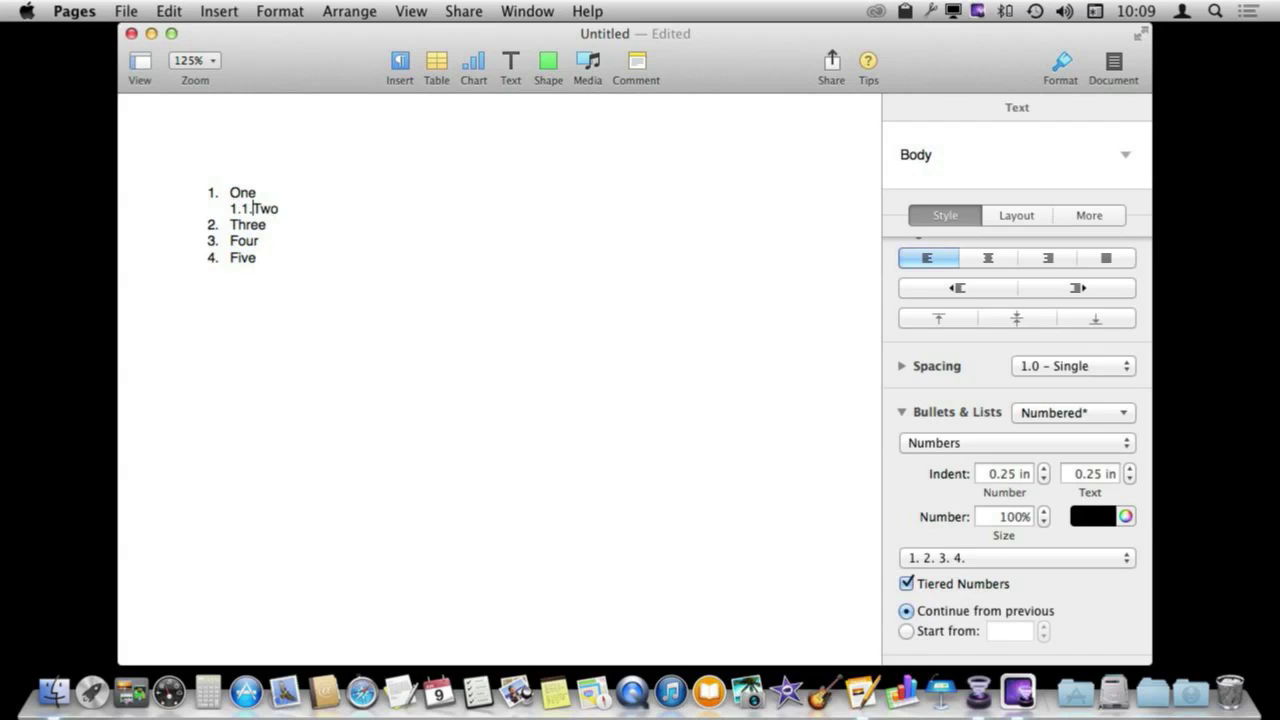
{"action": "left_click", "coordinate": [229, 224]}
{"action": "key", "text": "Tab"}
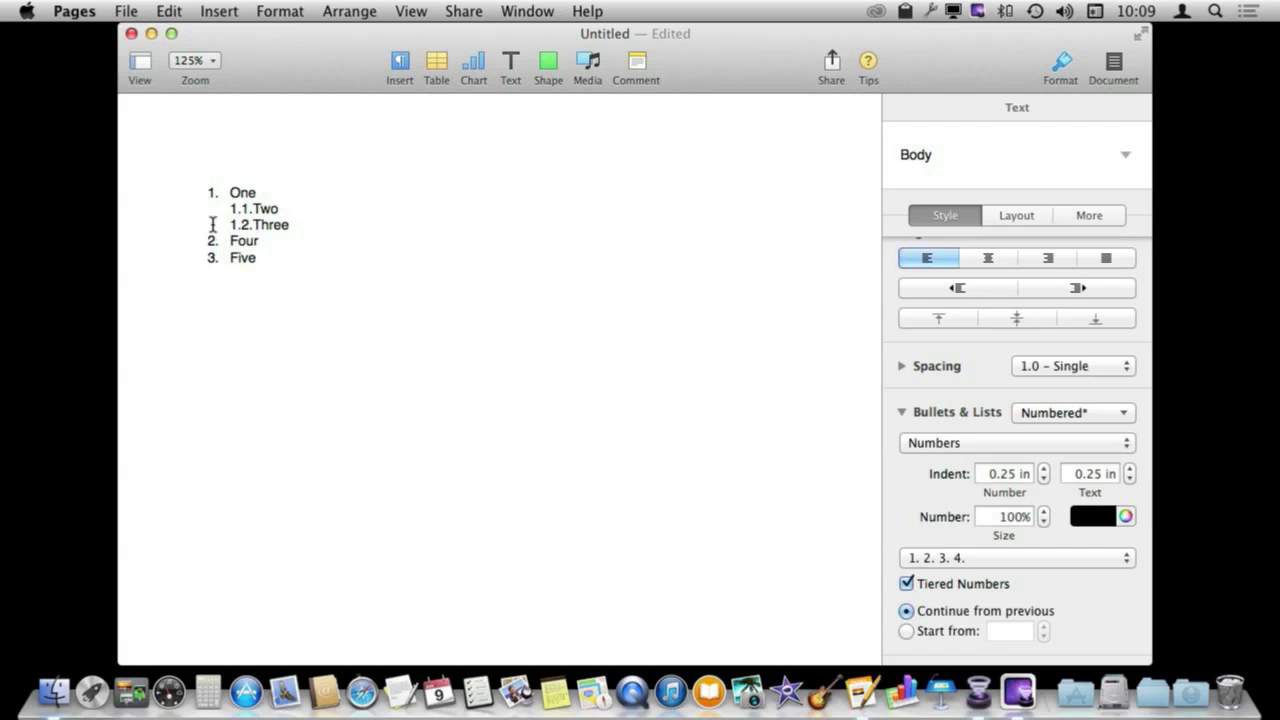